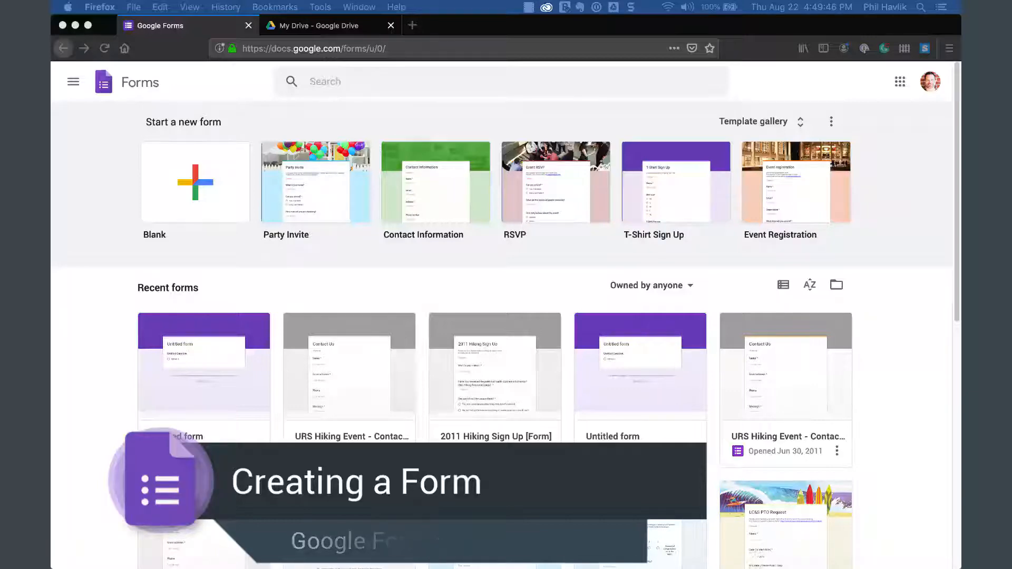
- Switch to Google Drive and create a new Google Forms file in My Drive
{"action": "left_click", "coordinate": [304, 32]}
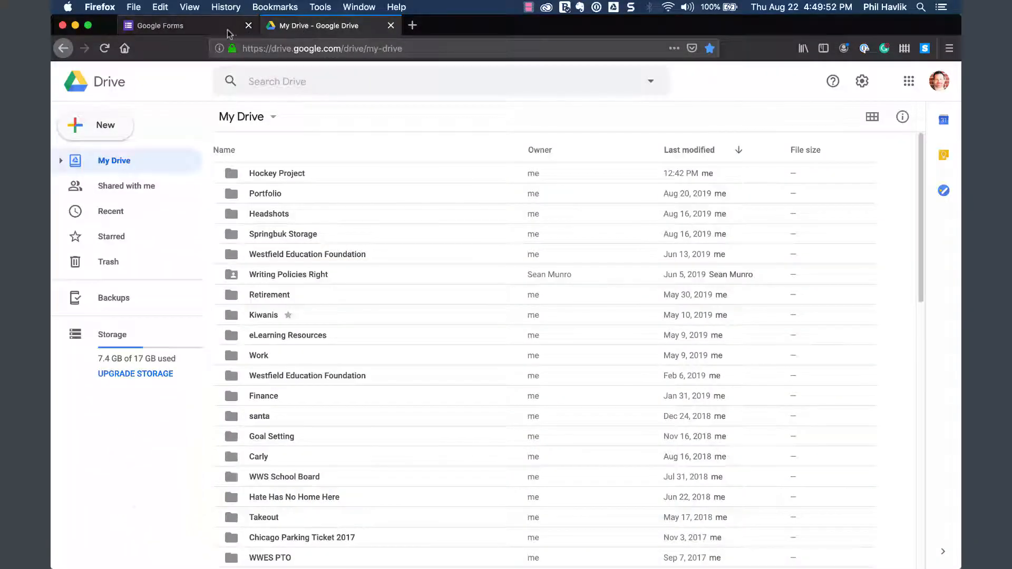
{"action": "left_click", "coordinate": [198, 27]}
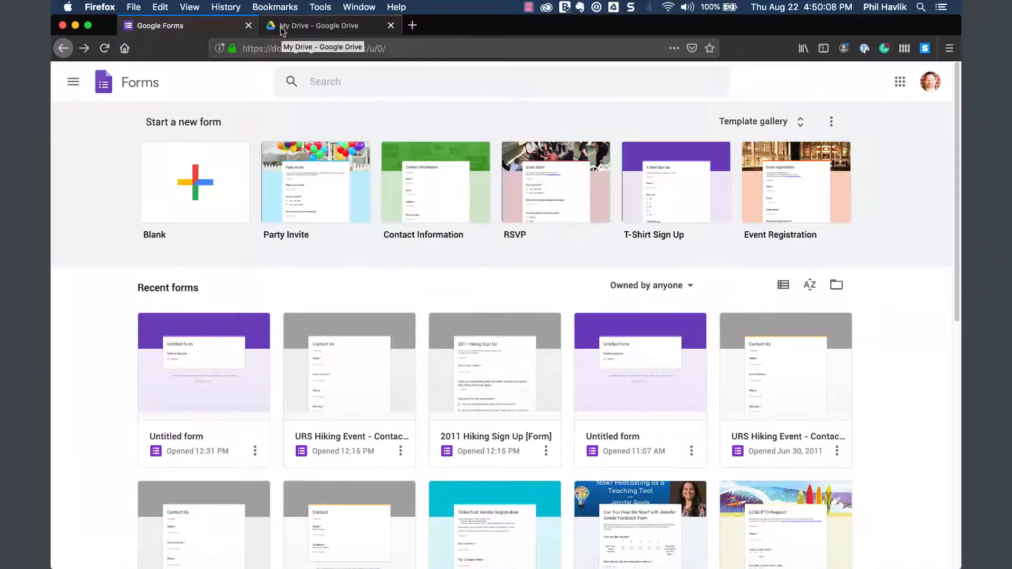
{"action": "left_click", "coordinate": [283, 29]}
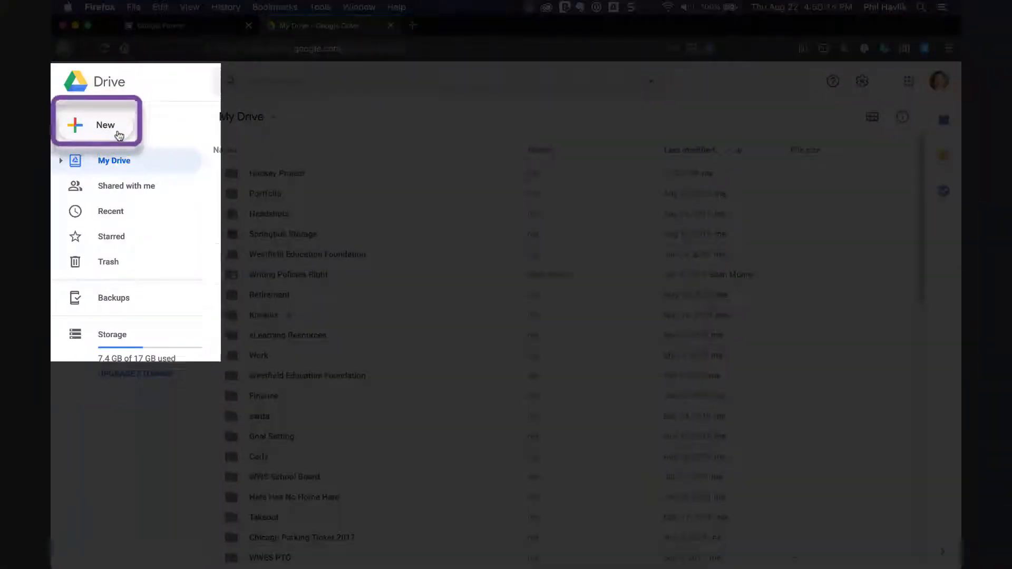
{"action": "left_click", "coordinate": [119, 136]}
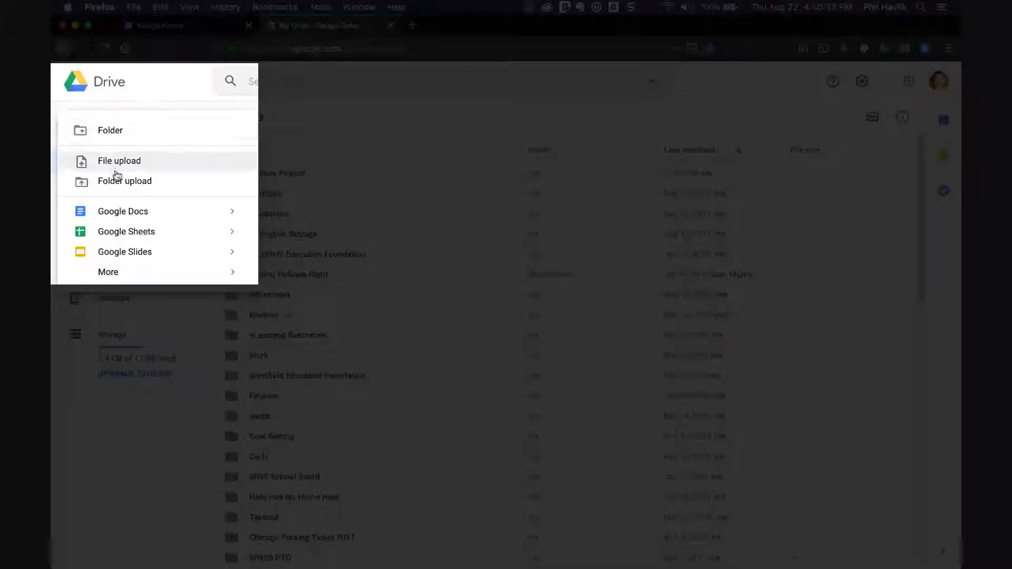
{"action": "mouse_move", "coordinate": [134, 278]}
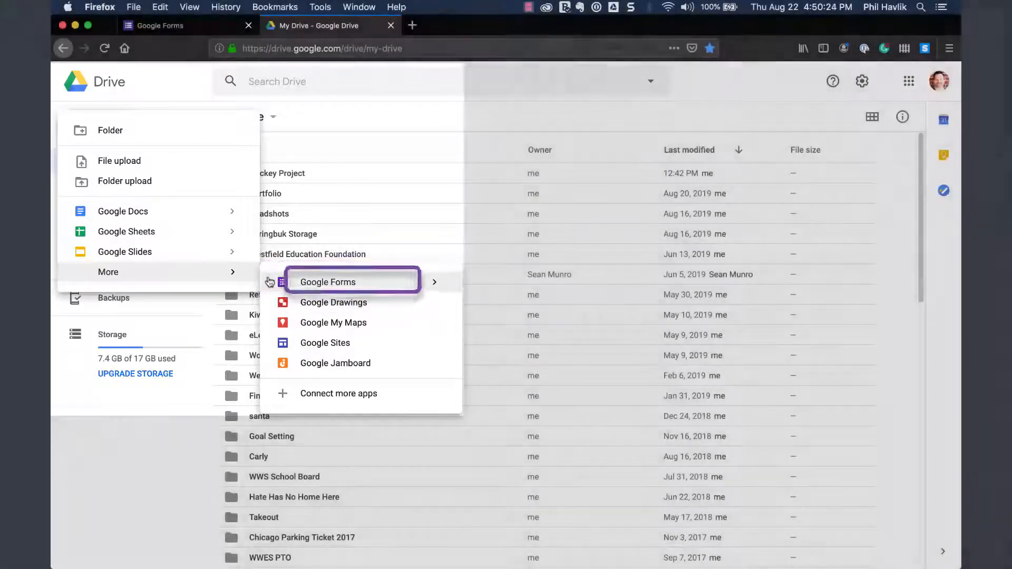
{"action": "left_click", "coordinate": [433, 283]}
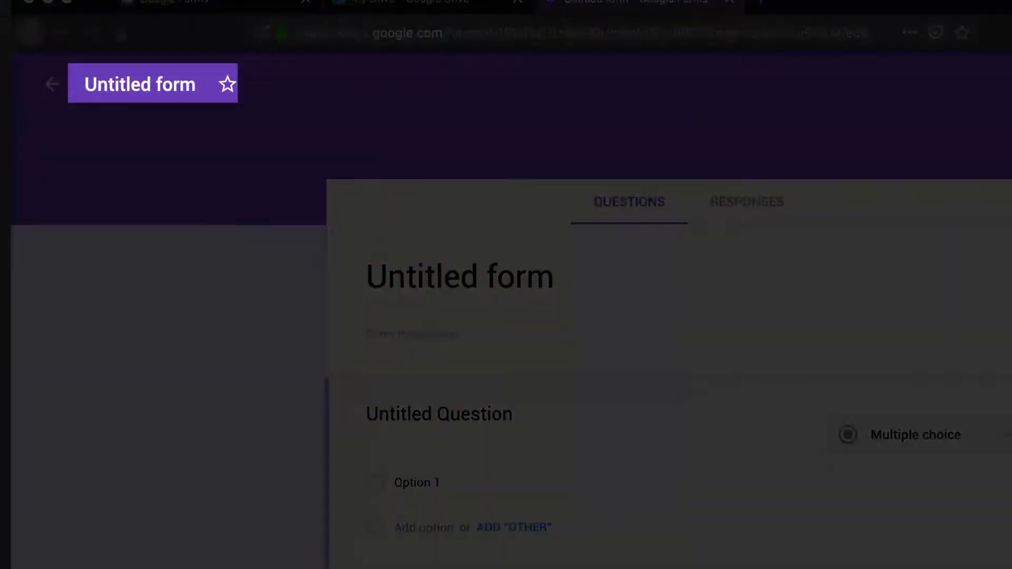
- Name the form file "Tommy's Place Run Registration" and apply the same name to the form's title
{"action": "left_click", "coordinate": [180, 87]}
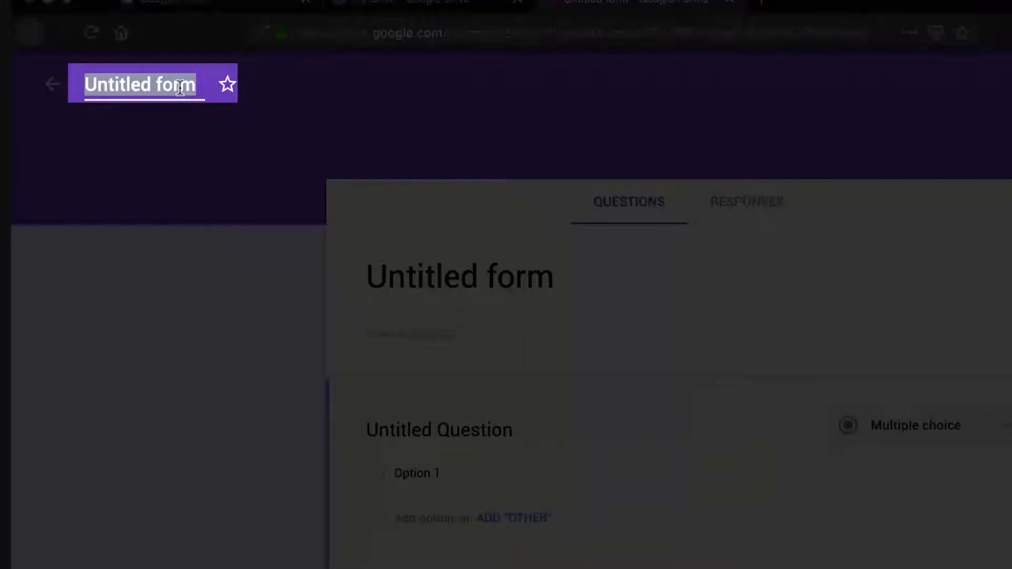
{"action": "type", "text": "Tommy's Pl"}
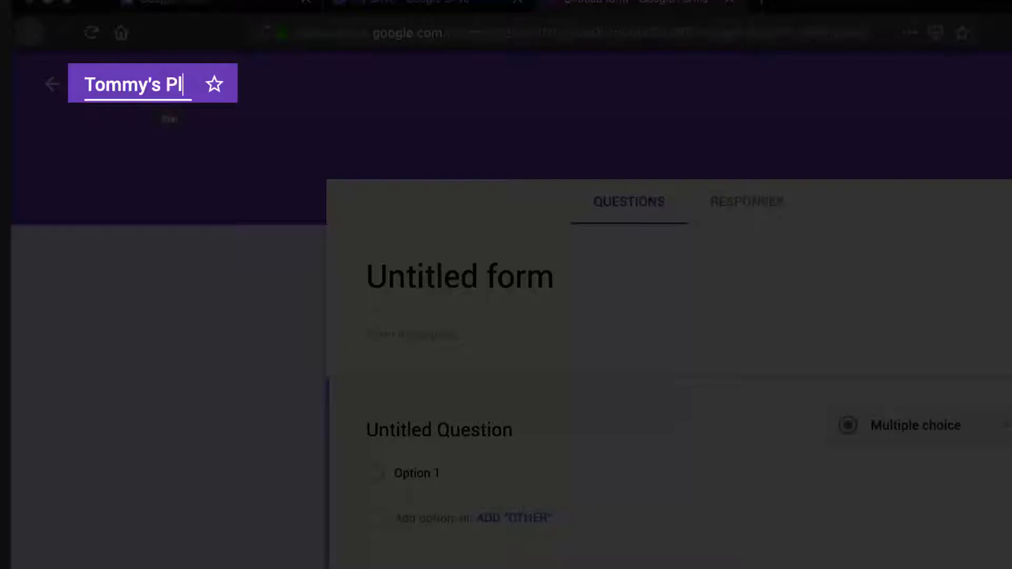
{"action": "type", "text": "ace Run Regist"}
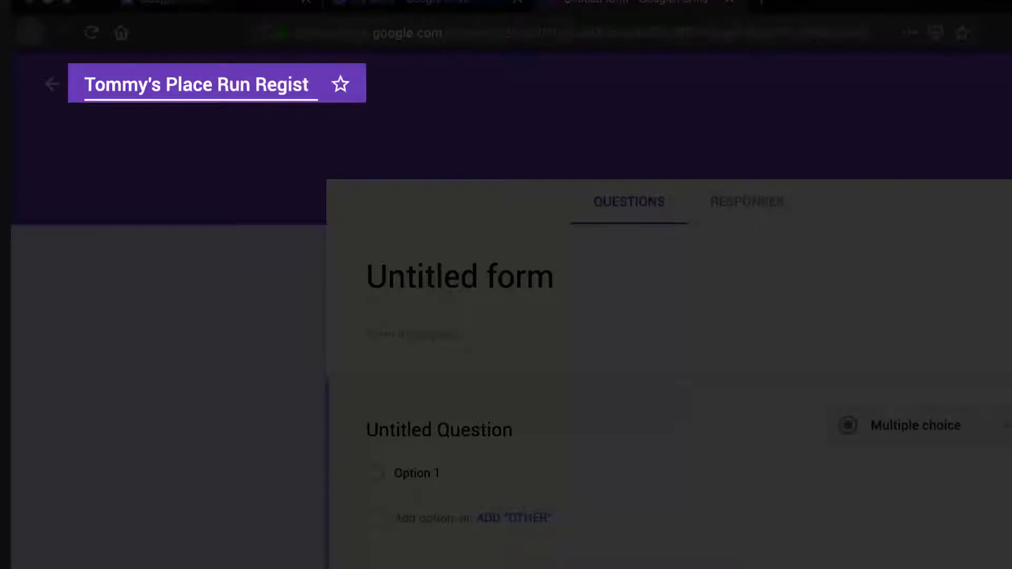
{"action": "type", "text": "ration"}
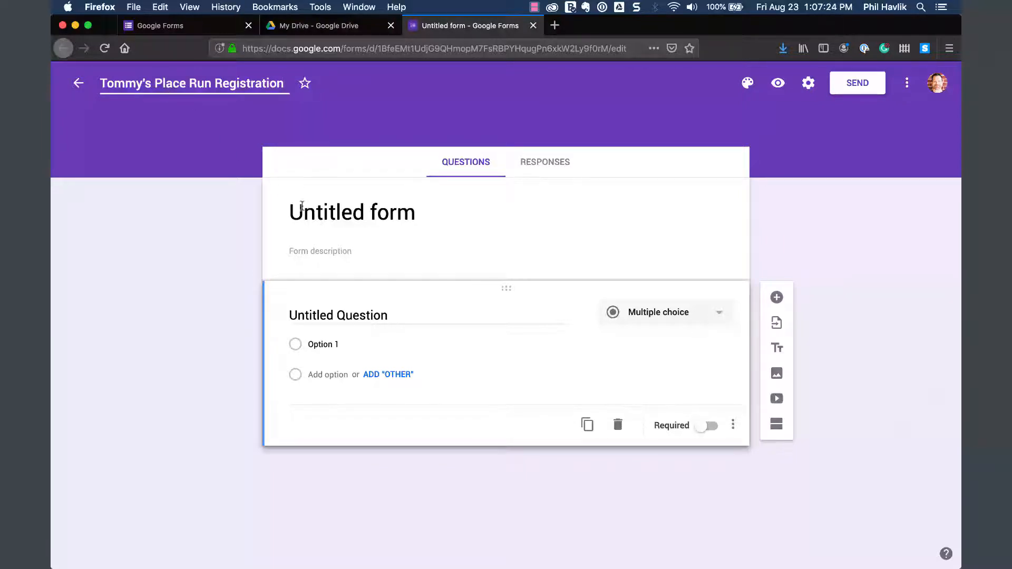
{"action": "left_click", "coordinate": [312, 219]}
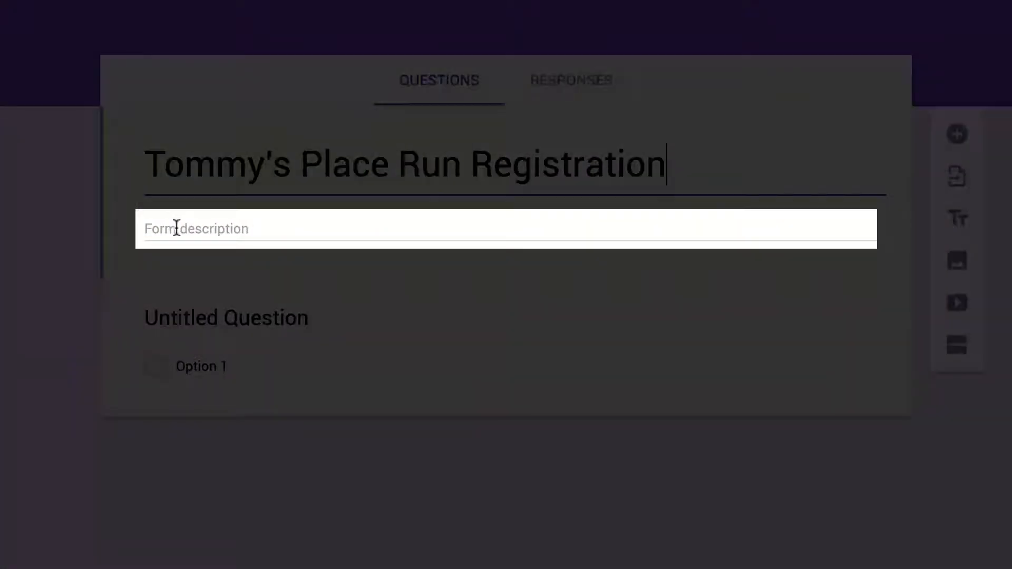
- Add the form description "Please complete this form to register for the Tommy's Place Run on September 1st."
{"action": "left_click", "coordinate": [176, 228]}
{"action": "type", "text": "Please com"}
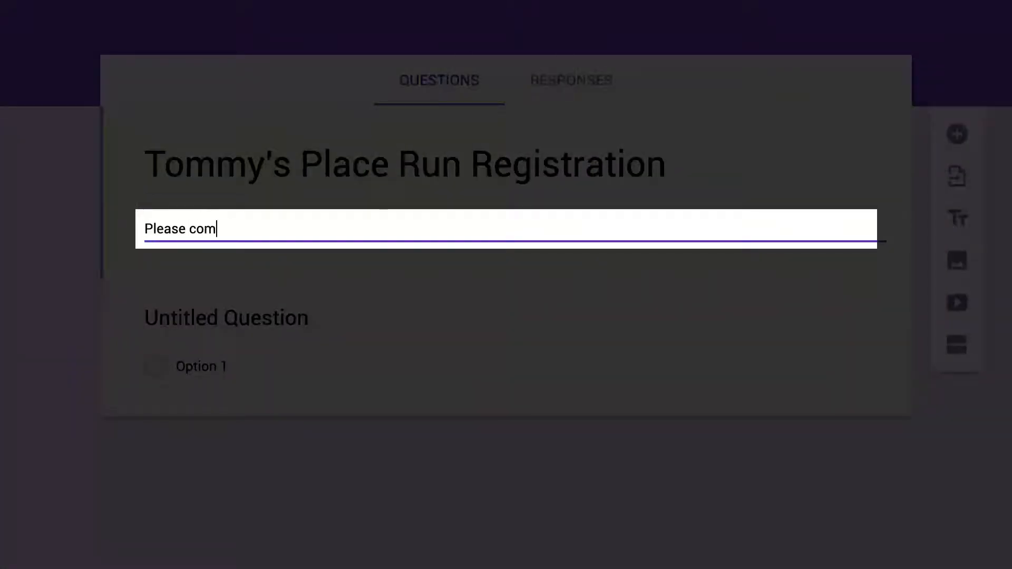
{"action": "type", "text": "plete this form to"}
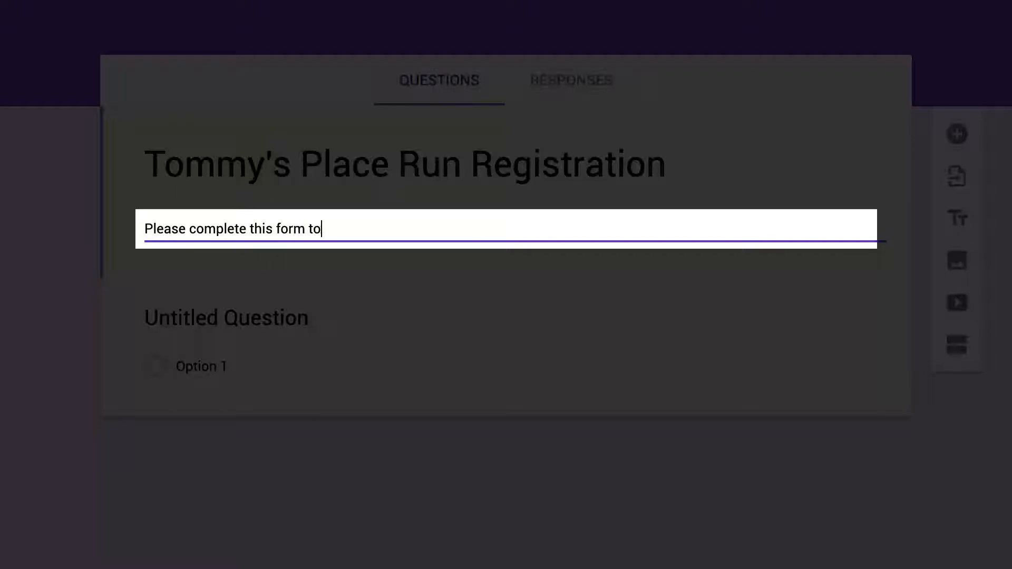
{"action": "type", "text": " register for the "}
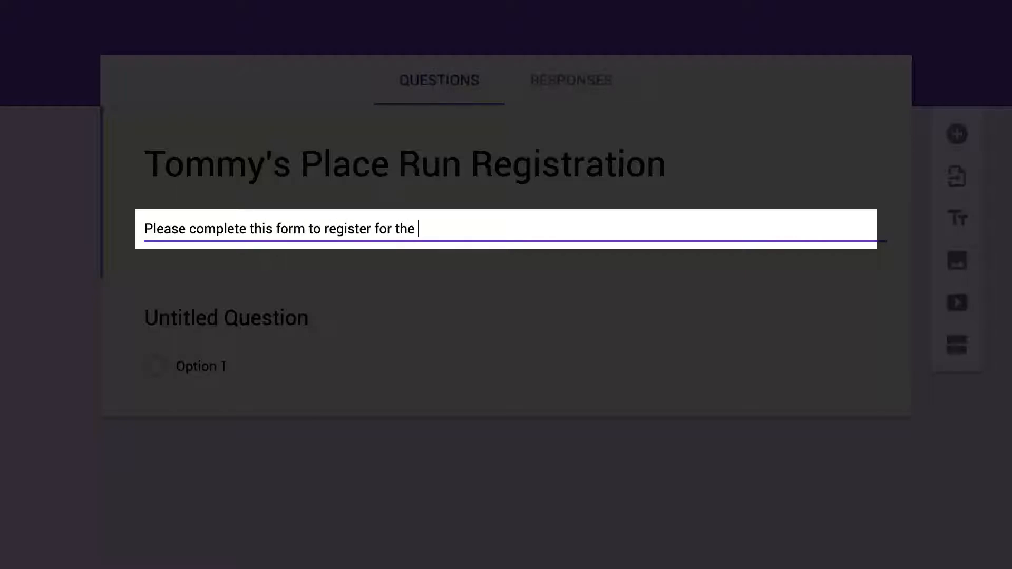
{"action": "type", "text": "Tommy's Place Run on "}
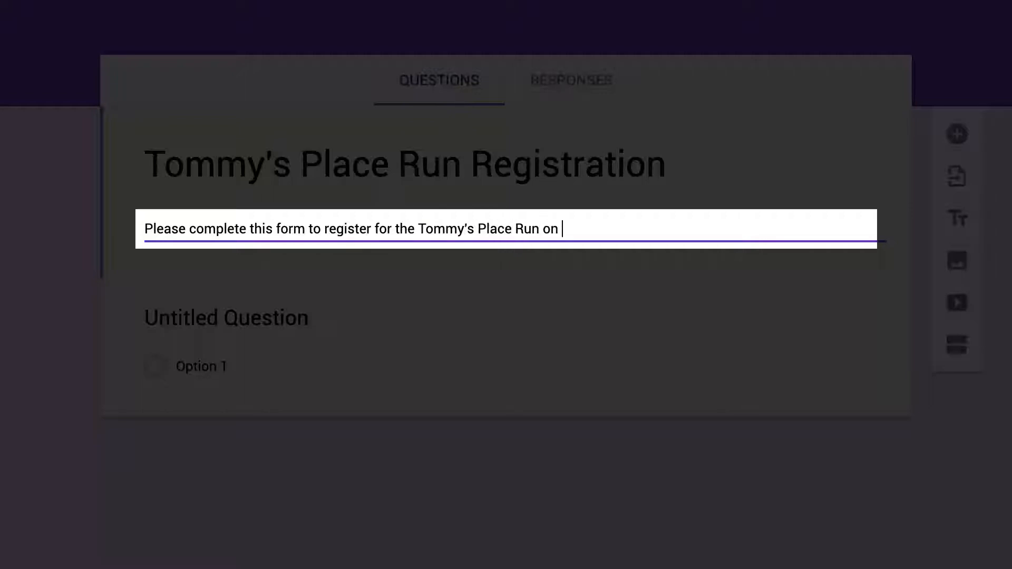
{"action": "type", "text": "September 1"}
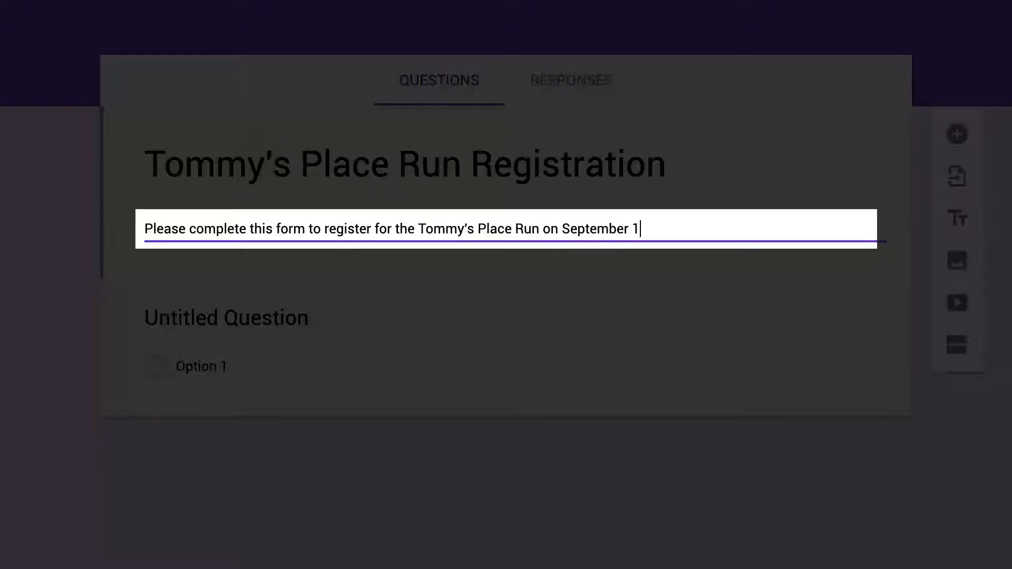
{"action": "type", "text": "st."}
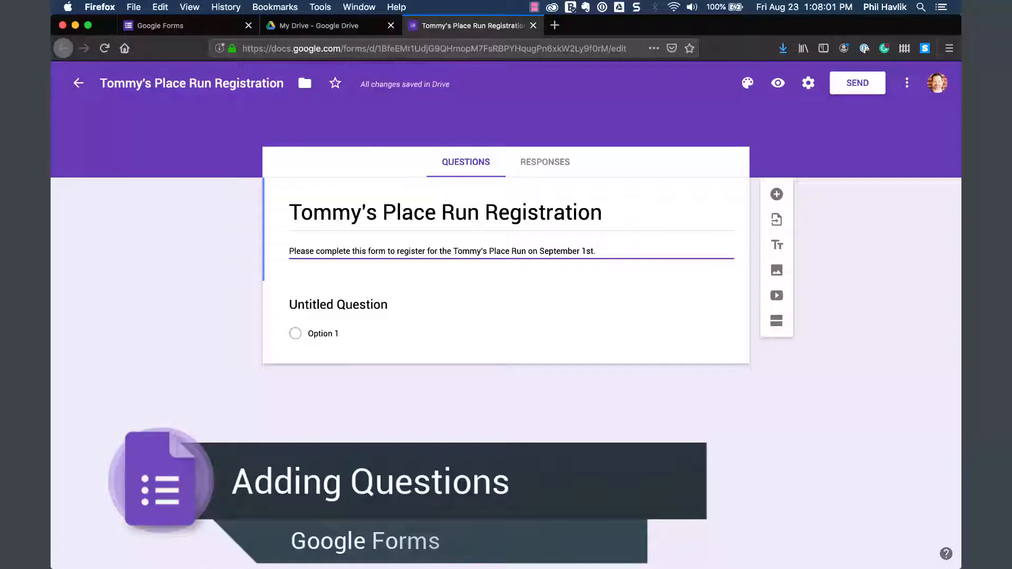
- Set the first question's text to "What distance would you like to run?"
{"action": "left_click", "coordinate": [308, 304]}
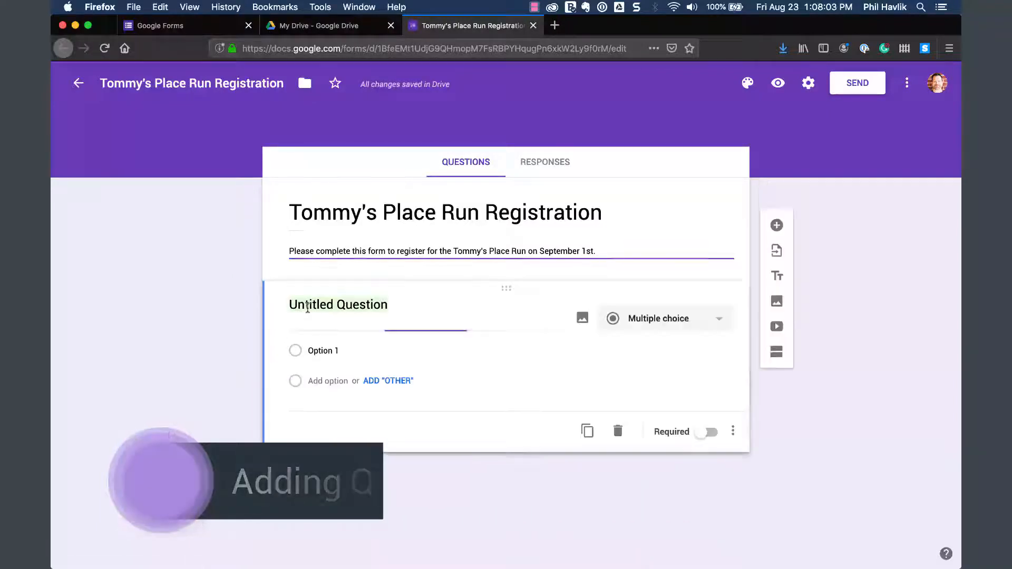
{"action": "type", "text": "What "}
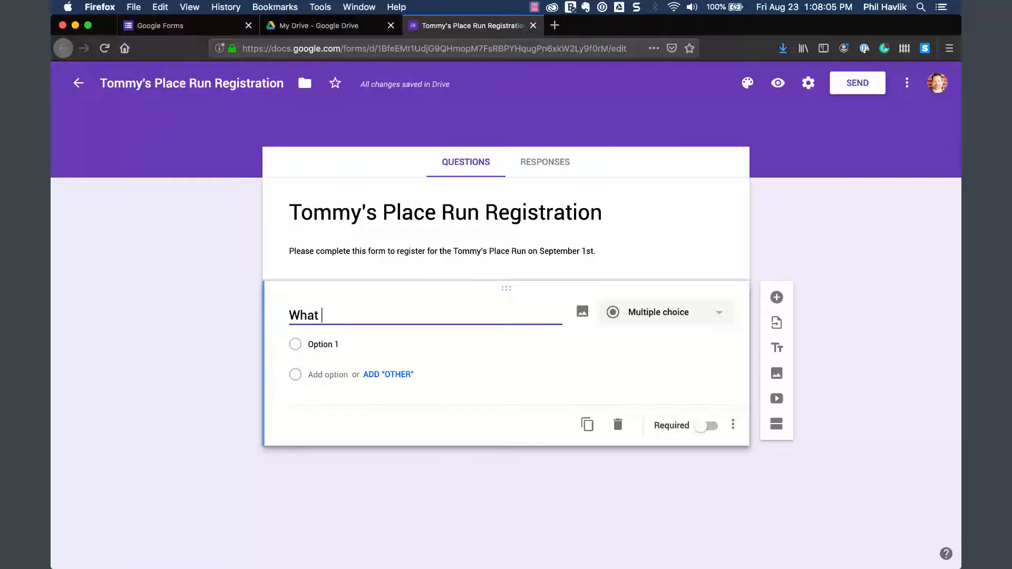
{"action": "type", "text": "distance"}
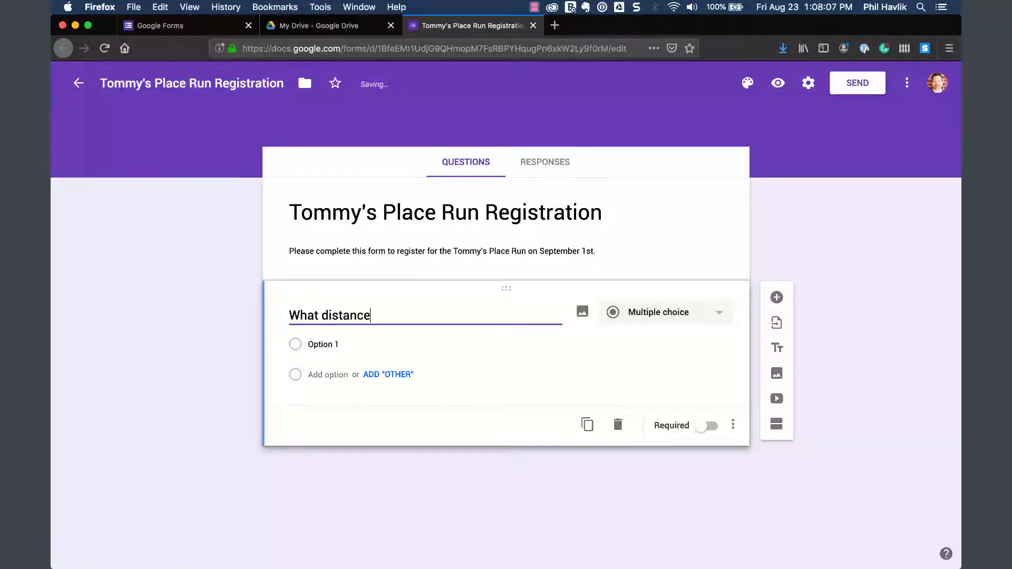
{"action": "type", "text": " would you like to run?"}
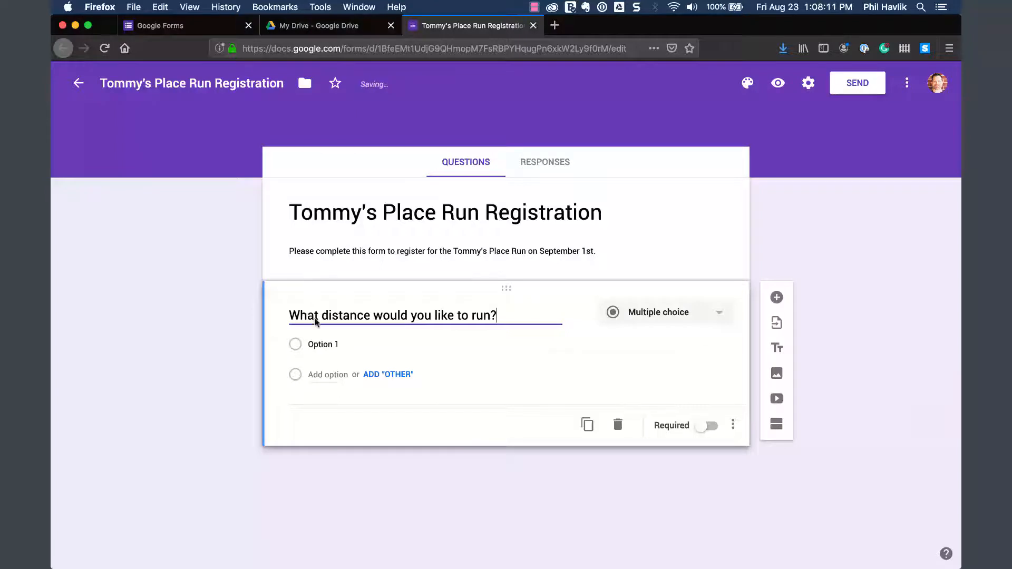
- Give the distance question the answer options "1 mile", "5K" and "10K"
{"action": "left_click", "coordinate": [335, 345]}
{"action": "type", "text": "1 mile"}
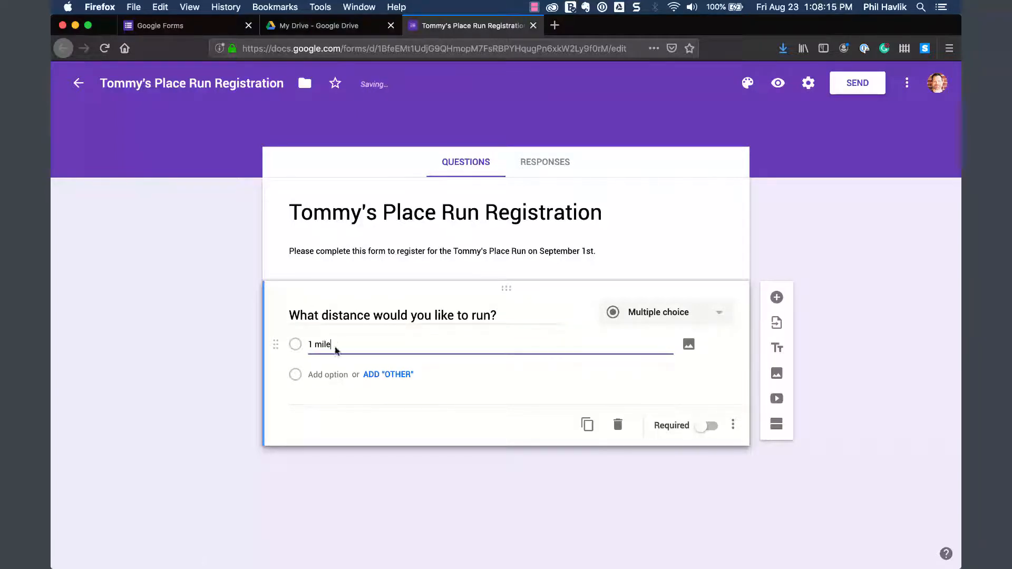
{"action": "left_click", "coordinate": [322, 374]}
{"action": "type", "text": "5K"}
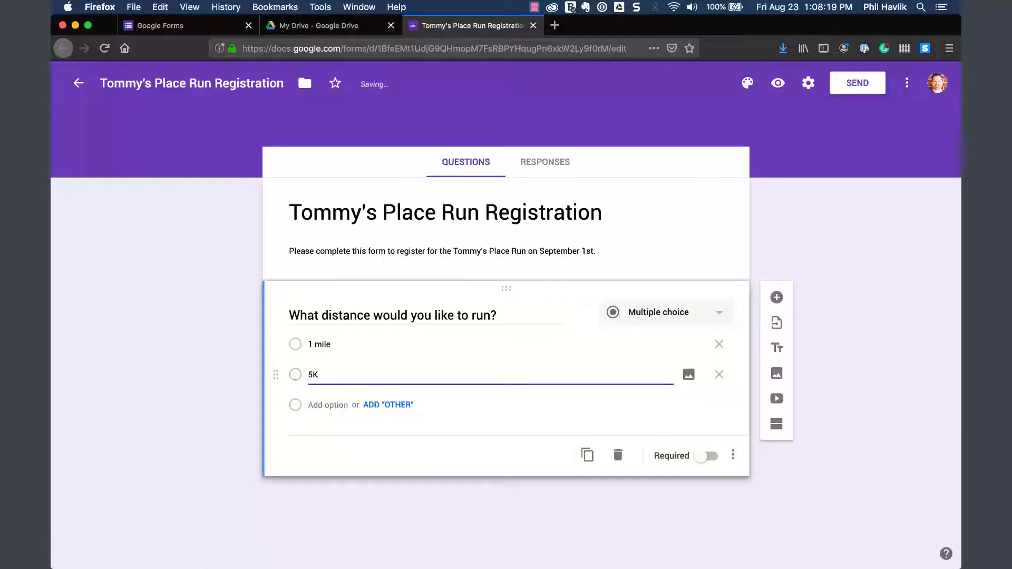
{"action": "left_click", "coordinate": [320, 403]}
{"action": "type", "text": "10K"}
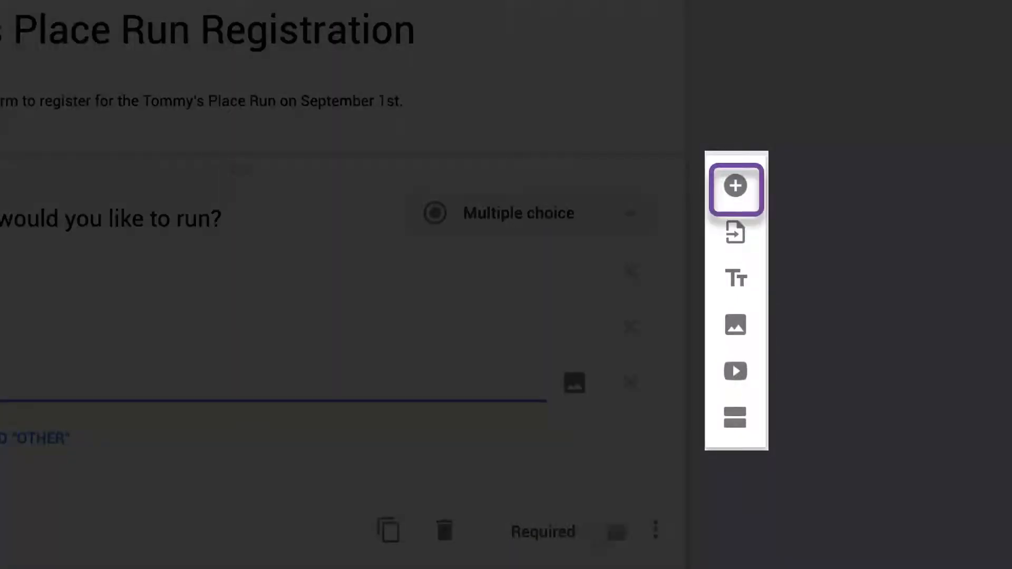
- Add a short answer question below the distance question reading "What is your first name?"
{"action": "left_click", "coordinate": [739, 195]}
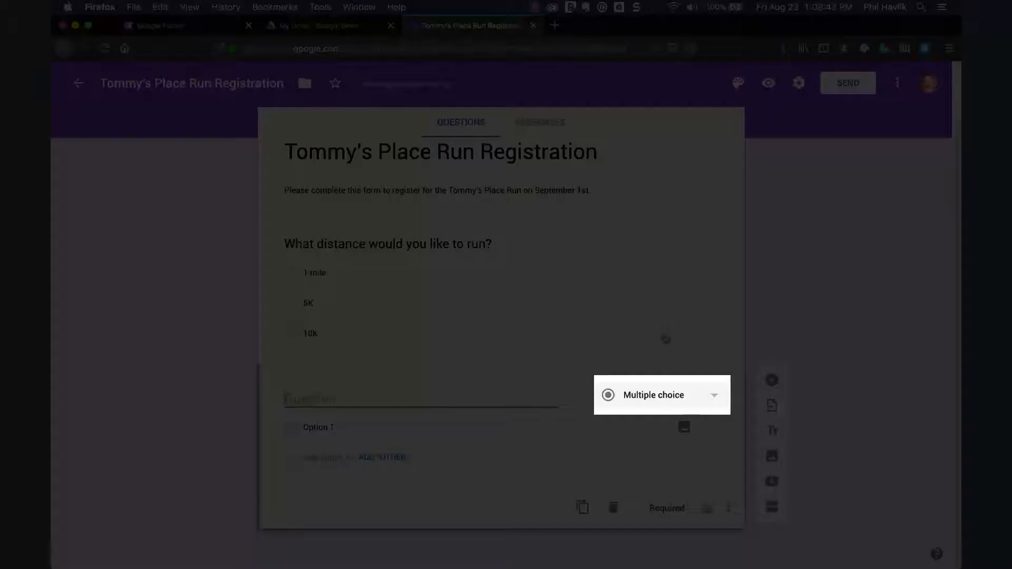
{"action": "left_click", "coordinate": [679, 402]}
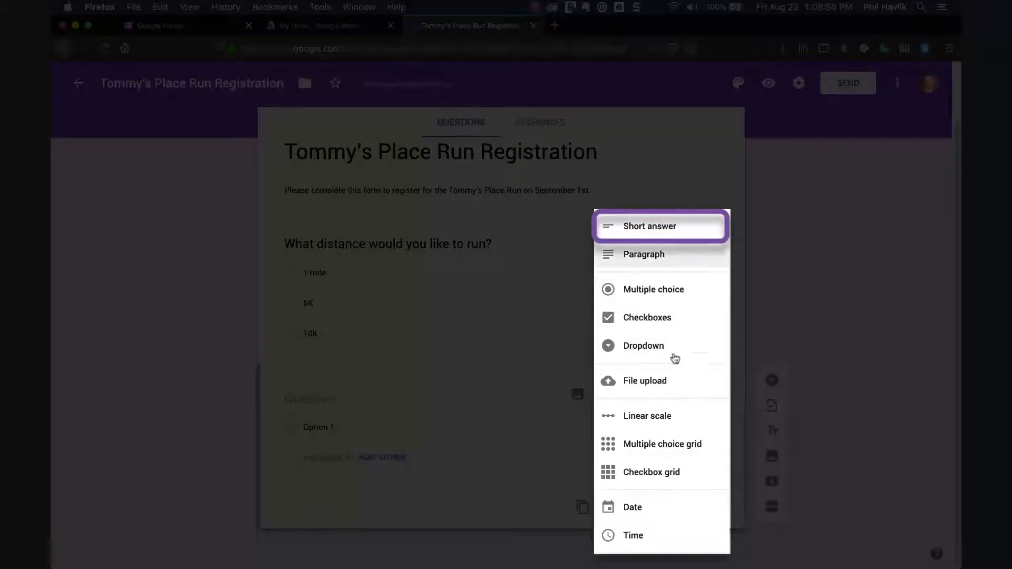
{"action": "left_click", "coordinate": [662, 233]}
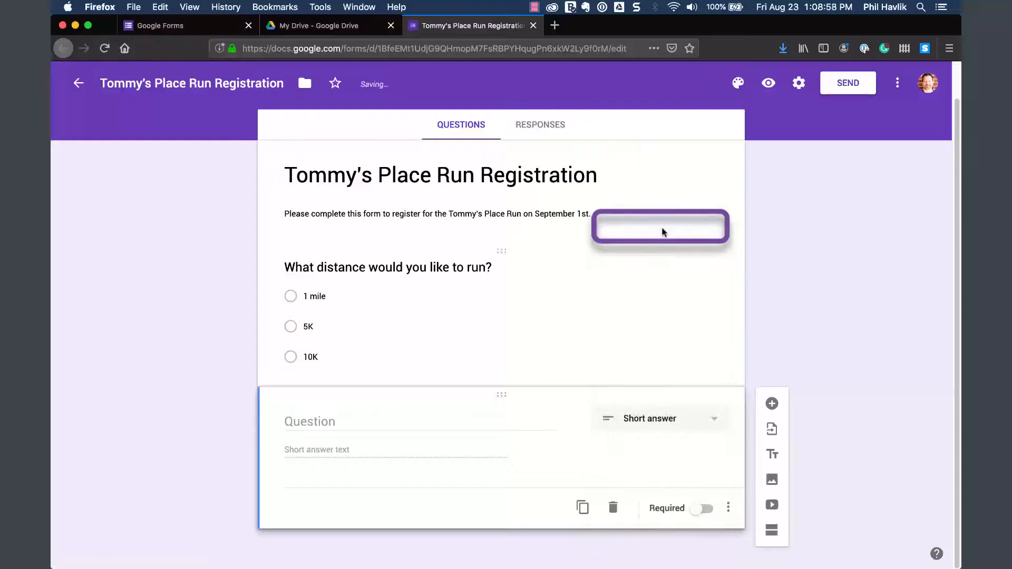
{"action": "left_click", "coordinate": [395, 419]}
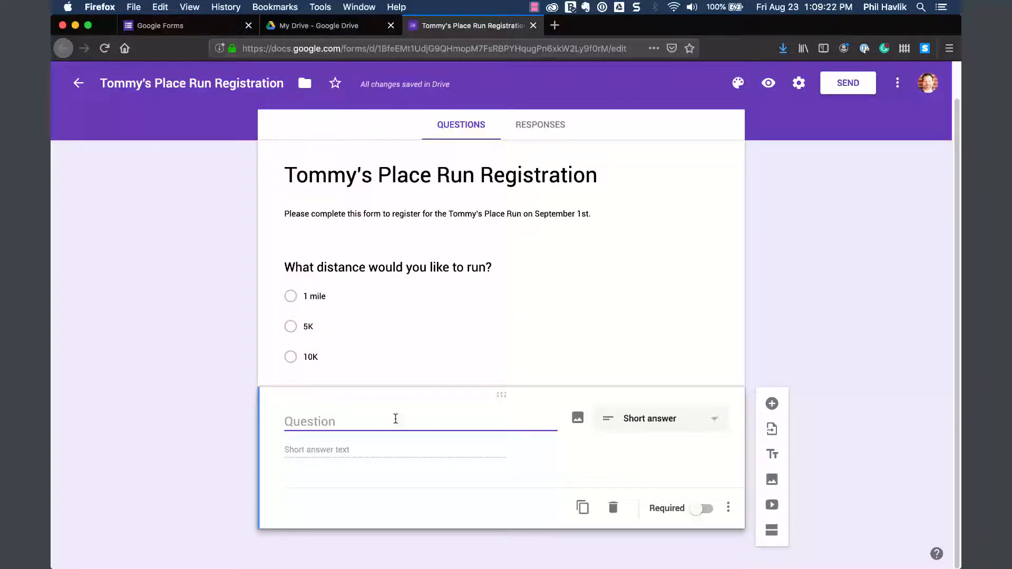
{"action": "type", "text": "What is your first name?"}
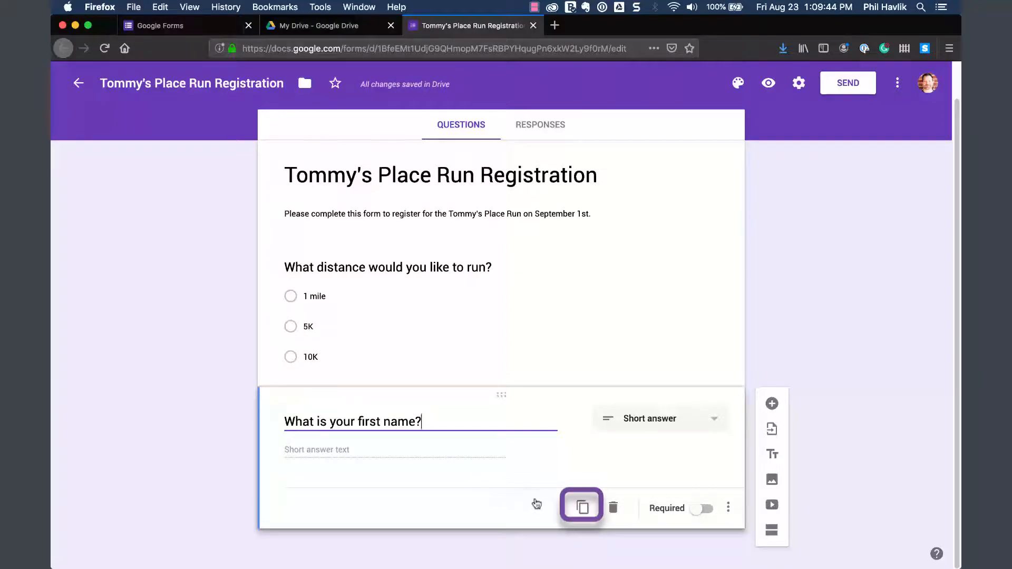
- Duplicate the first name question and reword the copy to "What is your last name?"
{"action": "left_click", "coordinate": [582, 507]}
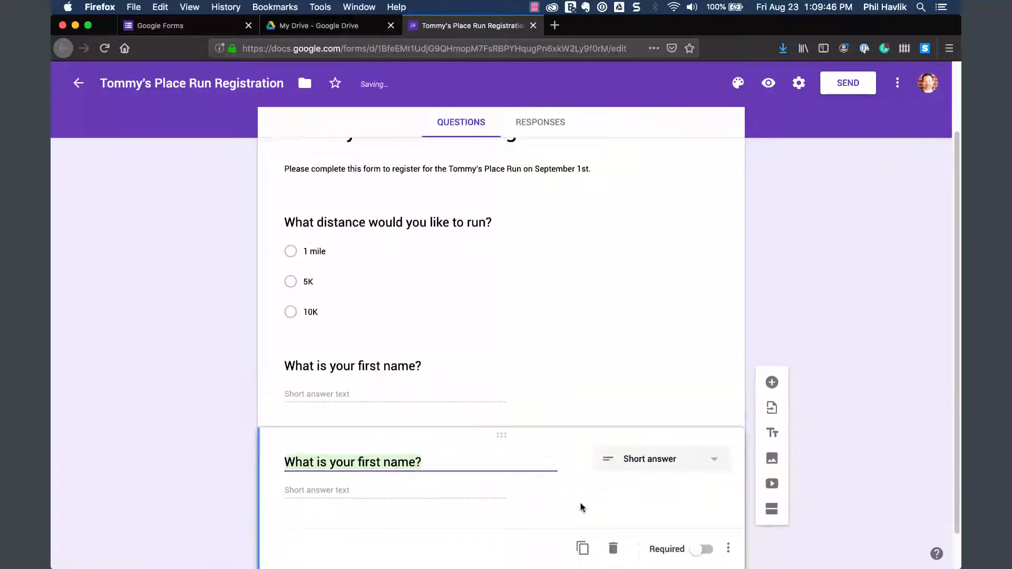
{"action": "left_click", "coordinate": [359, 421]}
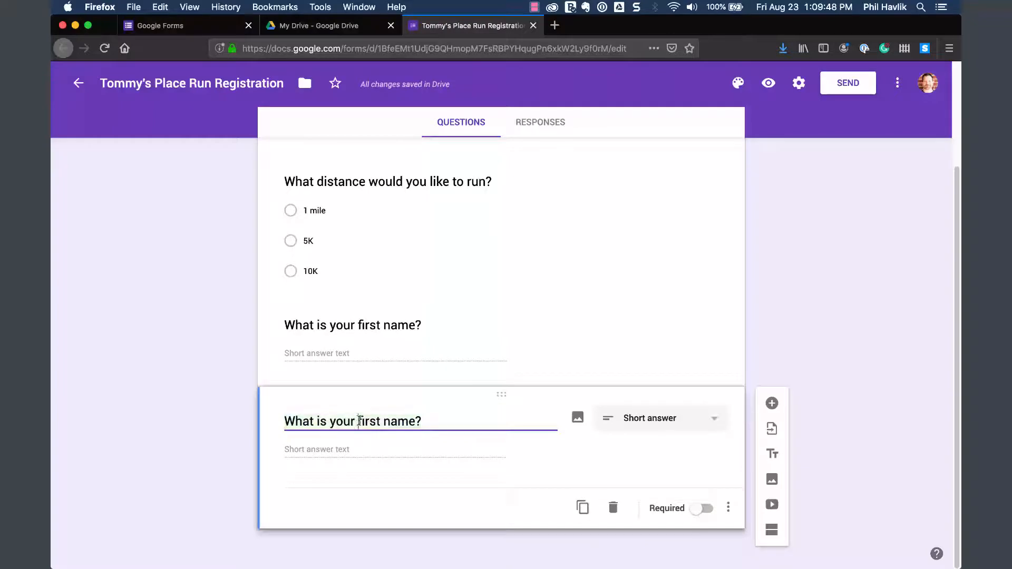
{"action": "double_click", "coordinate": [364, 421]}
{"action": "type", "text": "last"}
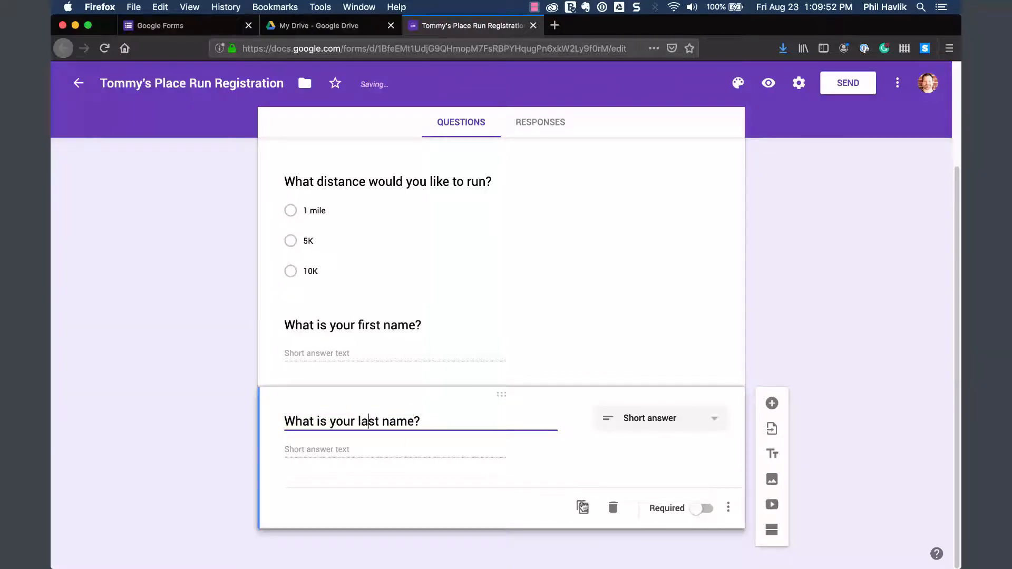
- Duplicate the last name question and reword the copy to "What is your email address?"
{"action": "left_click", "coordinate": [582, 507]}
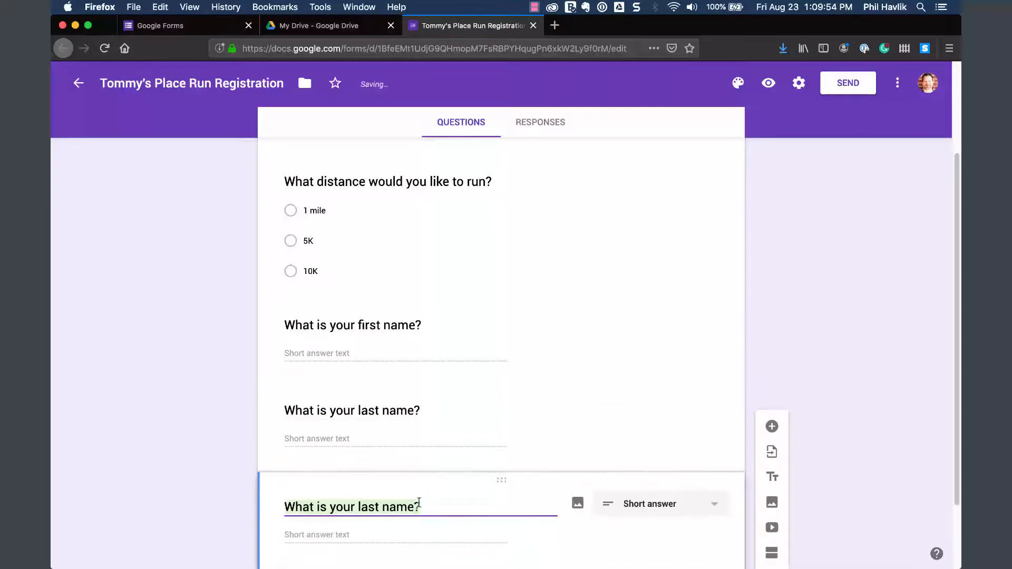
{"action": "left_click", "coordinate": [359, 506]}
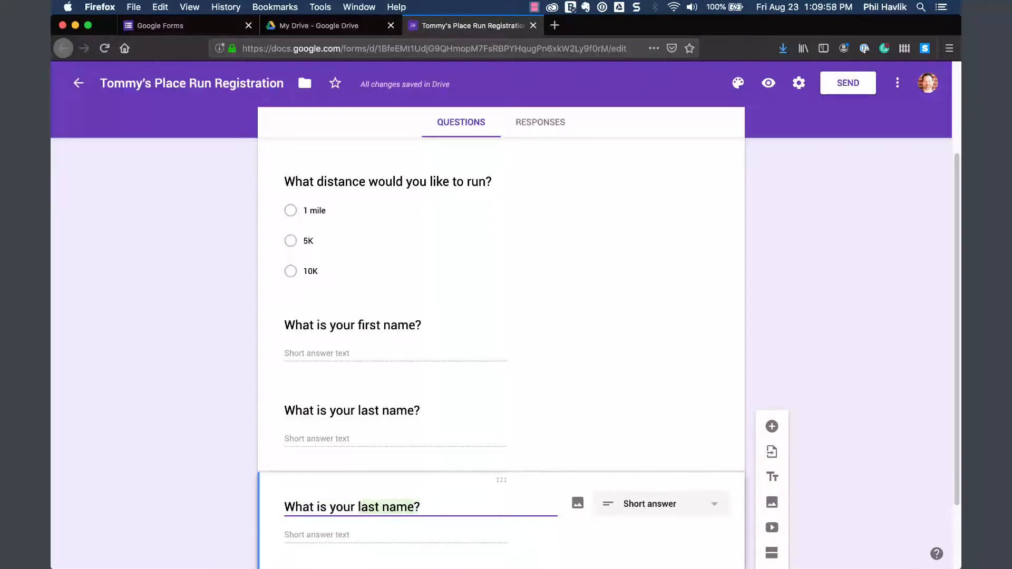
{"action": "type", "text": "email address"}
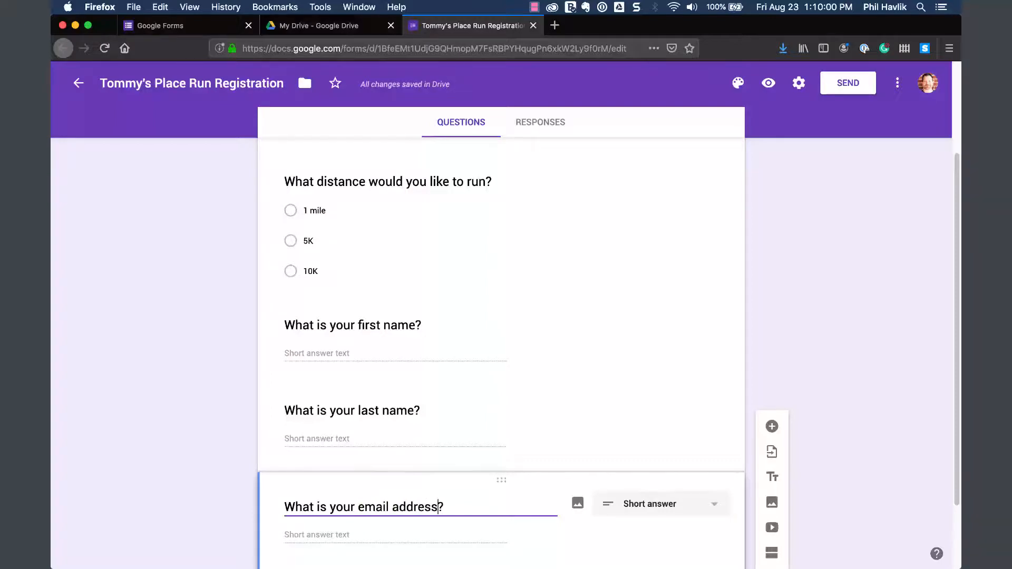
- Add a dropdown question below the email address question reading "What is your preferred shirt size?"
{"action": "scroll", "coordinate": [358, 506], "scroll_direction": "down", "scroll_amount": 3}
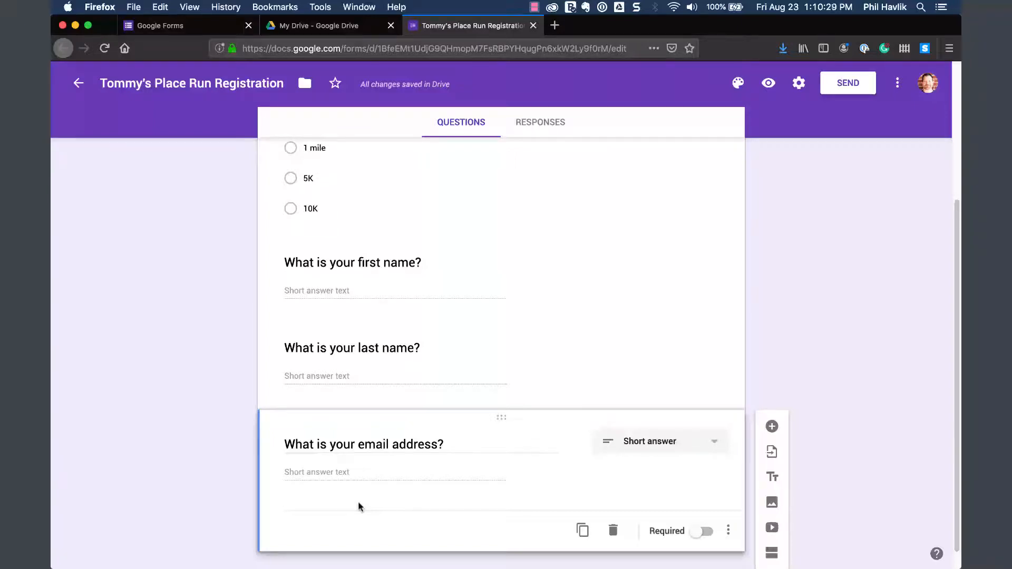
{"action": "left_click", "coordinate": [772, 426]}
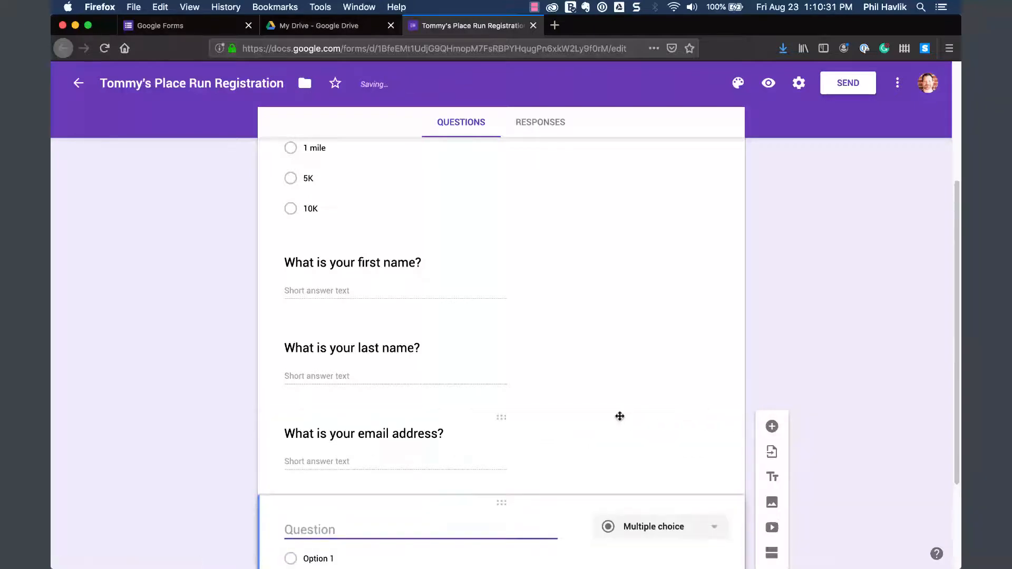
{"action": "left_click", "coordinate": [642, 396]}
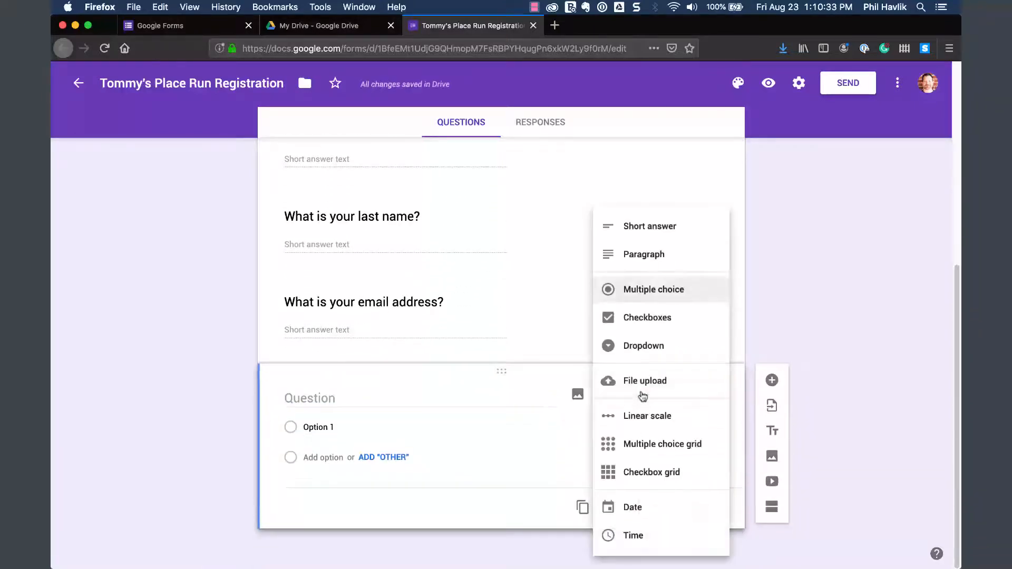
{"action": "left_click", "coordinate": [641, 350]}
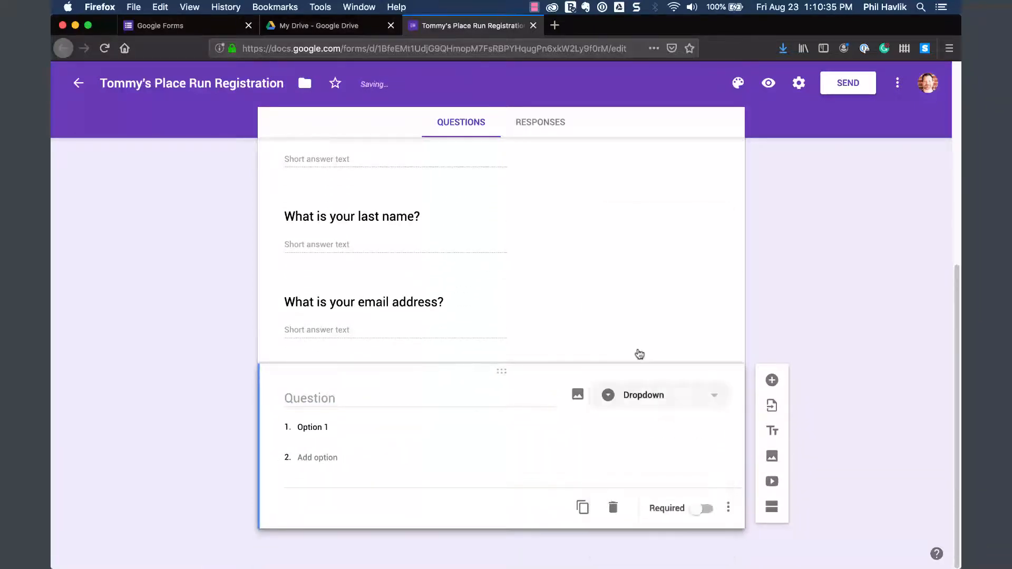
{"action": "left_click", "coordinate": [470, 394]}
{"action": "type", "text": "What is your pre"}
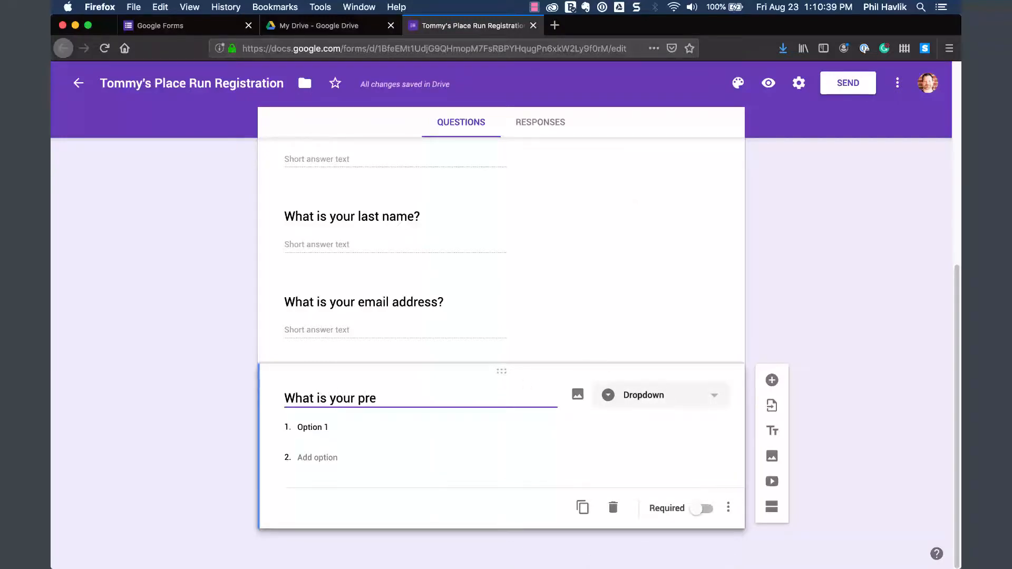
{"action": "type", "text": "ferred shirt size?"}
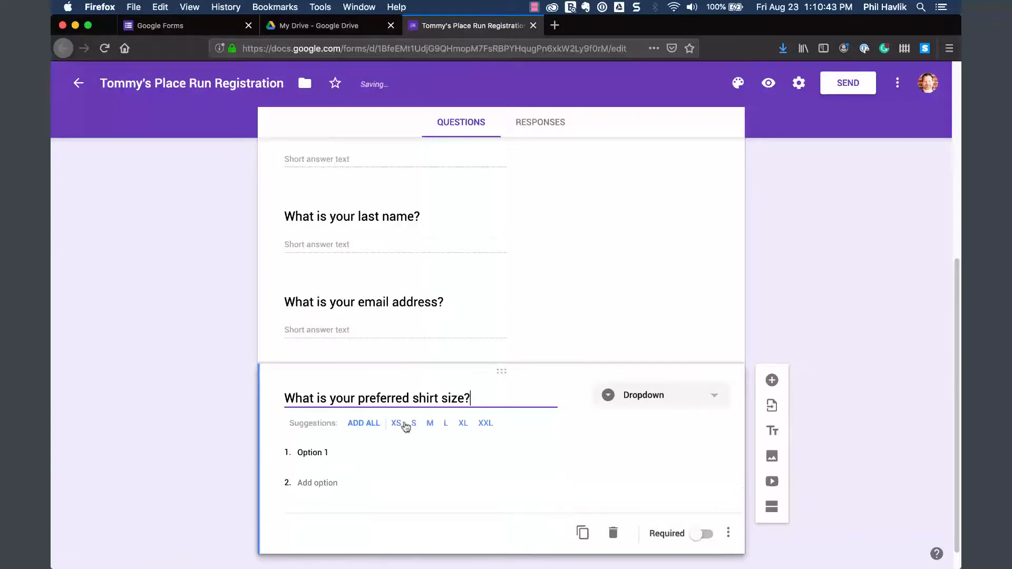
- Give the shirt size question the answer options "Small", "Medium", "Large" and "Extra Large"
{"action": "left_click", "coordinate": [339, 451]}
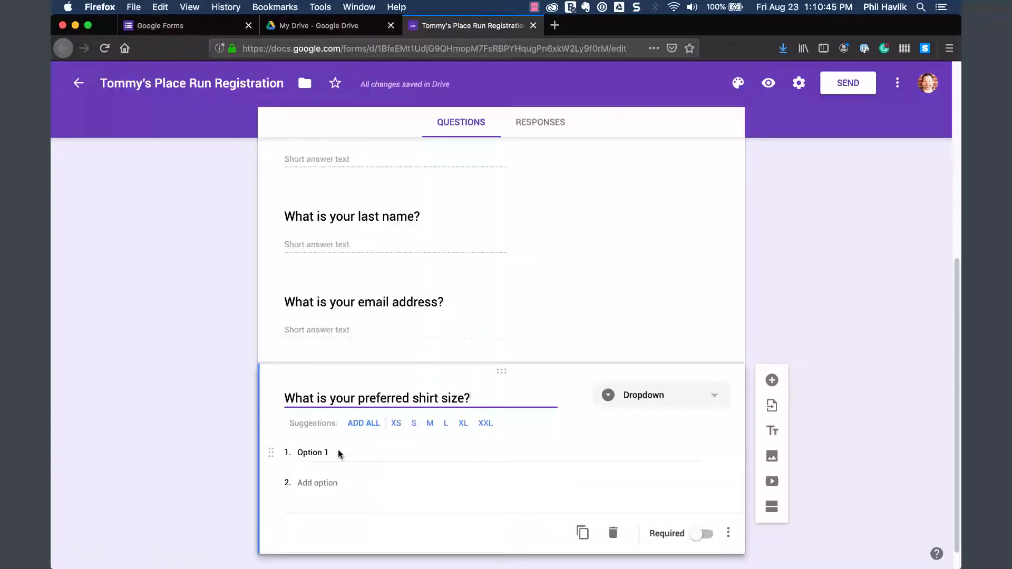
{"action": "left_click", "coordinate": [339, 451]}
{"action": "type", "text": "Small"}
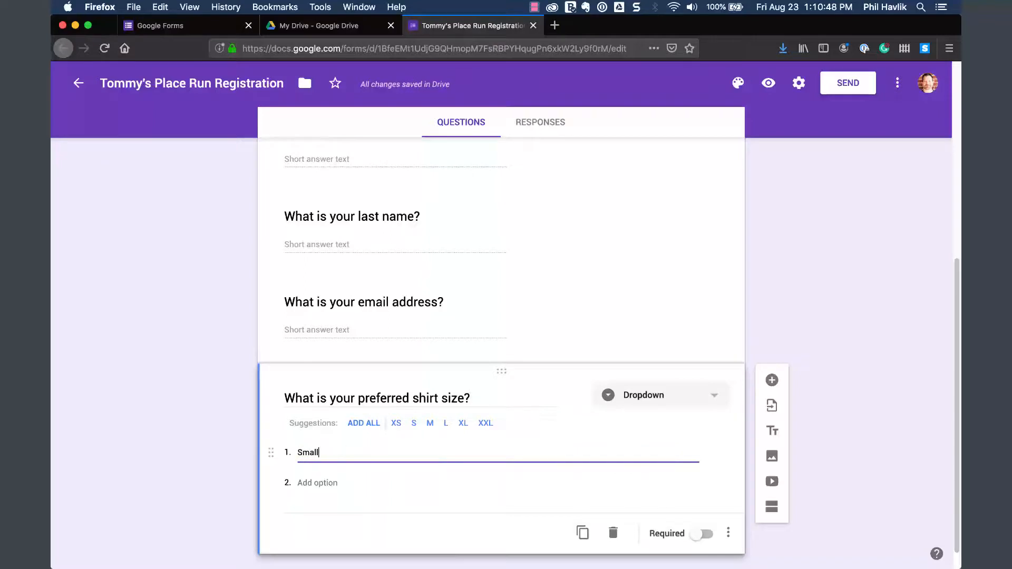
{"action": "left_click", "coordinate": [330, 480]}
{"action": "type", "text": "Mediu"}
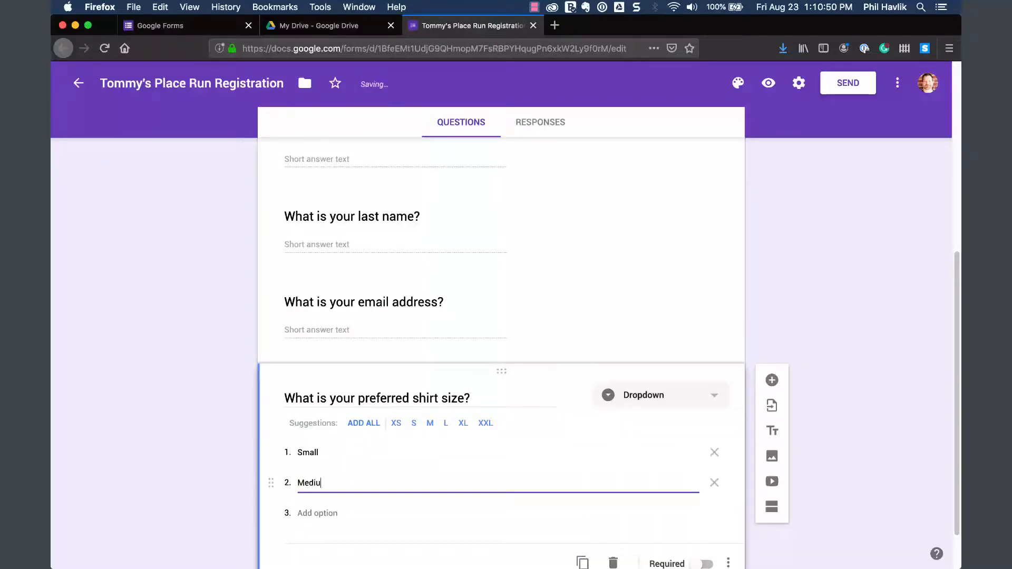
{"action": "type", "text": "m"}
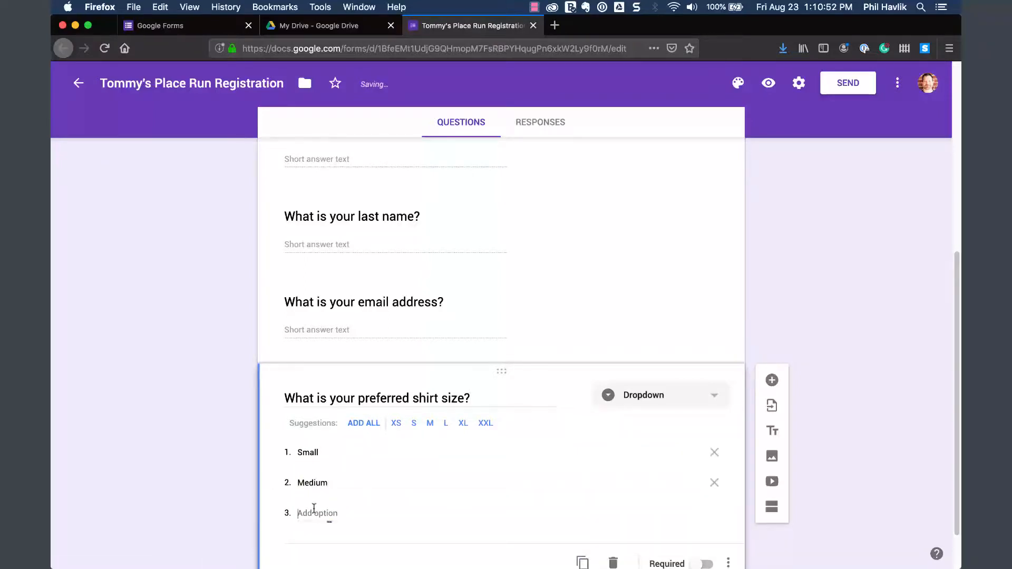
{"action": "left_click", "coordinate": [313, 513]}
{"action": "type", "text": "Large"}
{"action": "scroll", "coordinate": [314, 512], "scroll_direction": "down", "scroll_amount": 3}
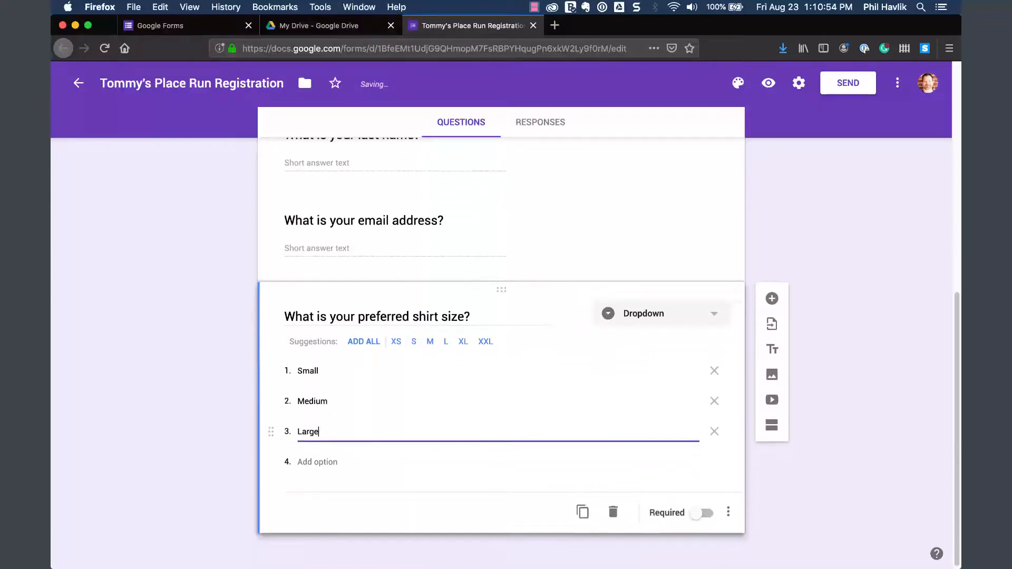
{"action": "left_click", "coordinate": [342, 461]}
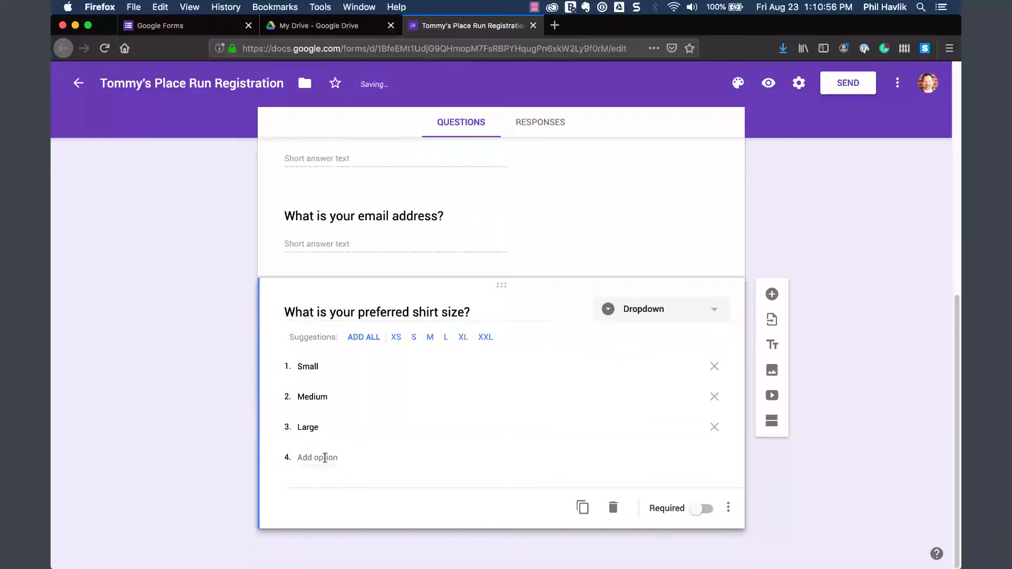
{"action": "left_click", "coordinate": [324, 457]}
{"action": "type", "text": "Extra"}
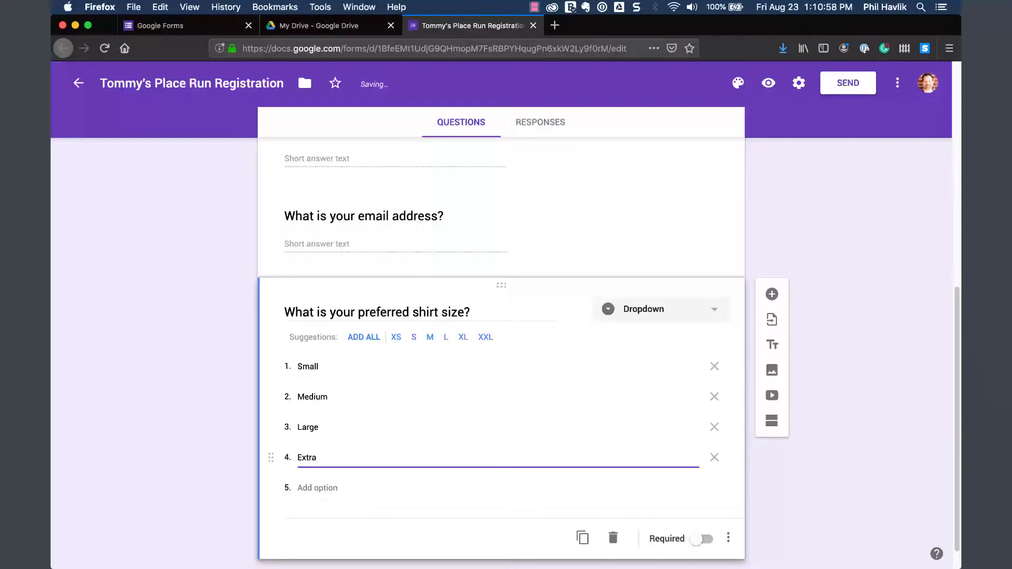
{"action": "type", "text": " Large"}
{"action": "left_click", "coordinate": [220, 446]}
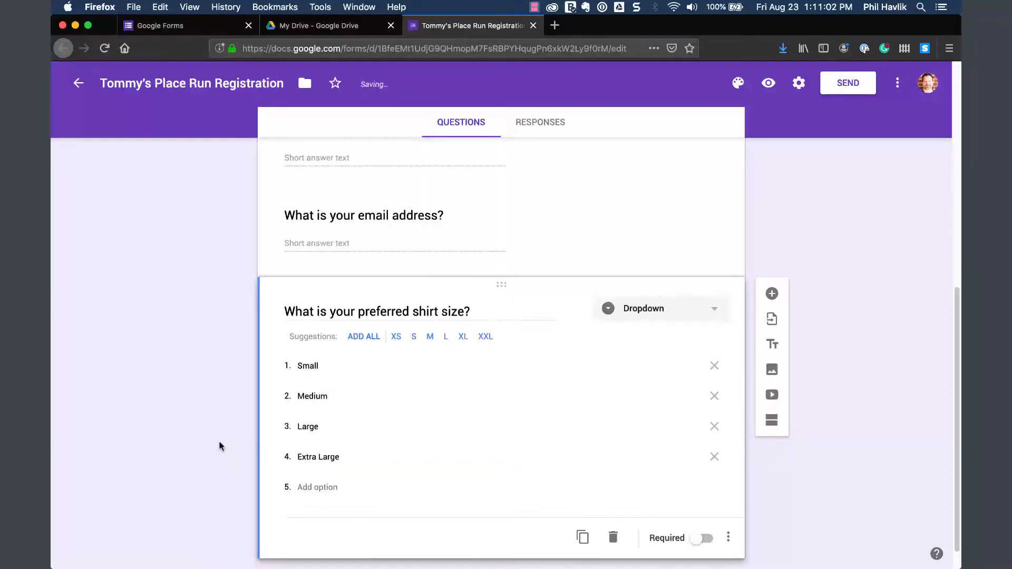
- Make the preferred shirt size question required
{"action": "scroll", "coordinate": [220, 445], "scroll_direction": "down", "scroll_amount": 1}
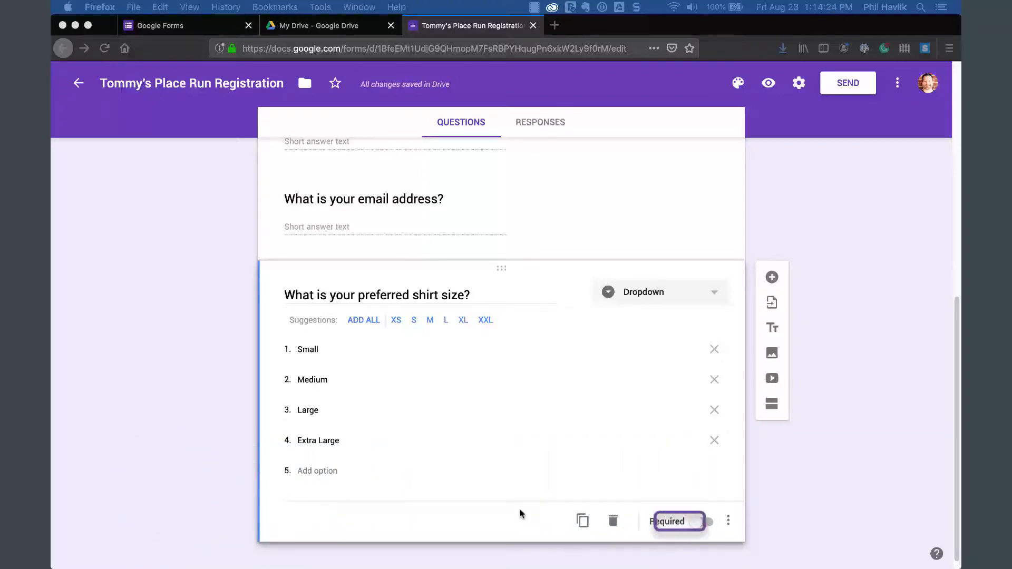
{"action": "left_click", "coordinate": [704, 519]}
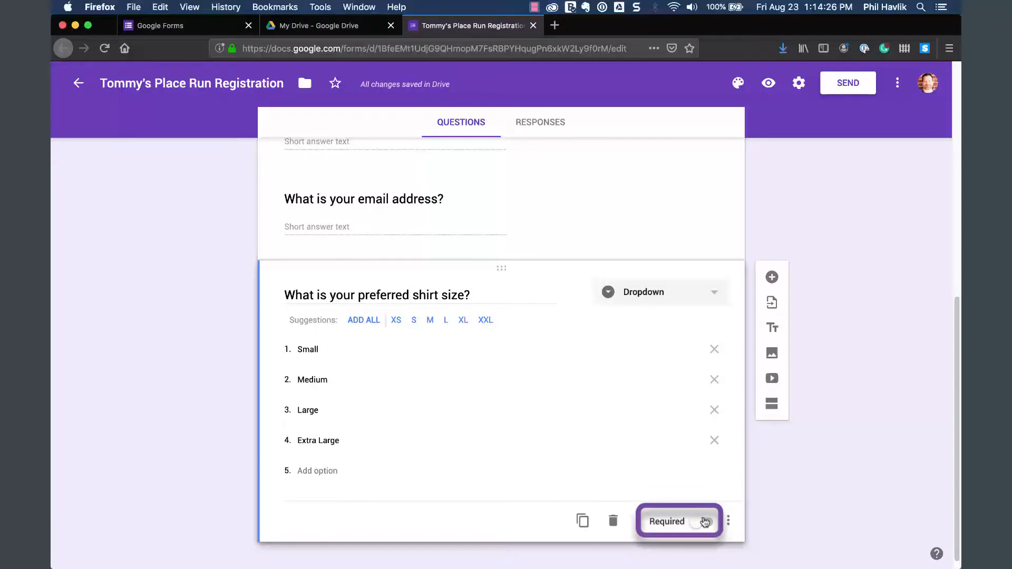
{"action": "left_click", "coordinate": [704, 521]}
- Make the last name question and the email address question required
{"action": "scroll", "coordinate": [671, 280], "scroll_direction": "up", "scroll_amount": 3}
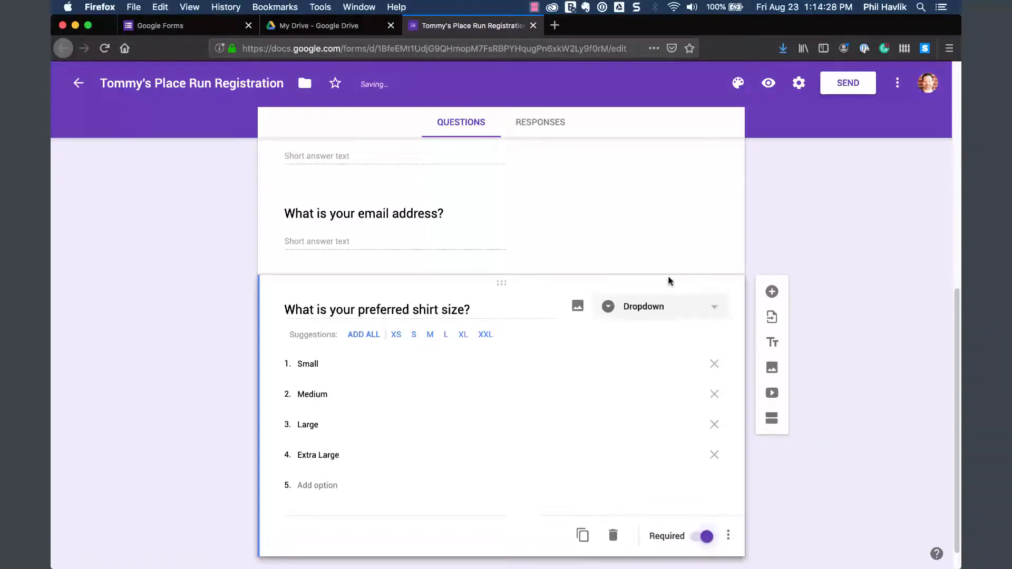
{"action": "scroll", "coordinate": [671, 280], "scroll_direction": "up", "scroll_amount": 1}
{"action": "left_click", "coordinate": [668, 282]}
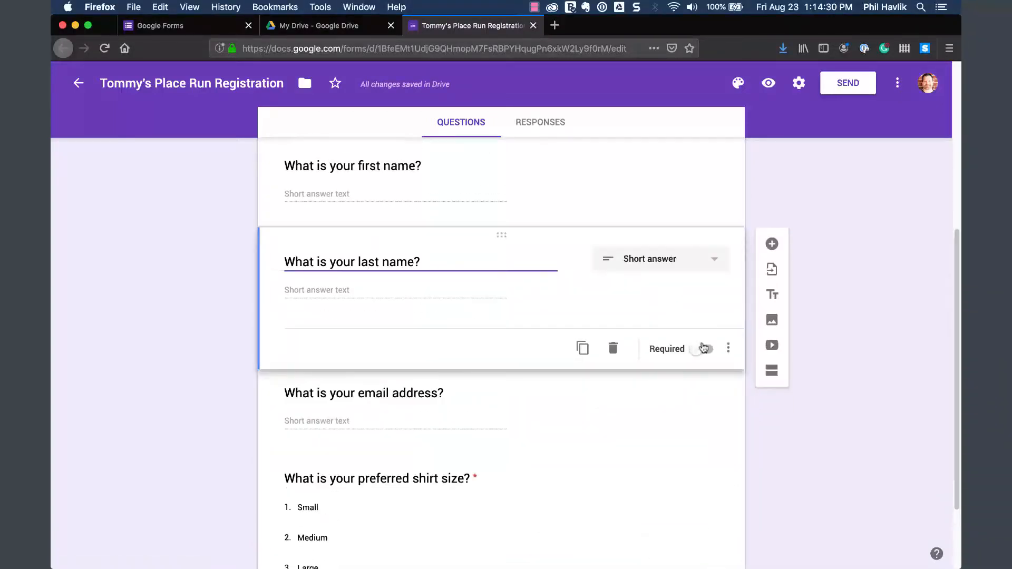
{"action": "left_click", "coordinate": [705, 350]}
{"action": "left_click", "coordinate": [684, 410]}
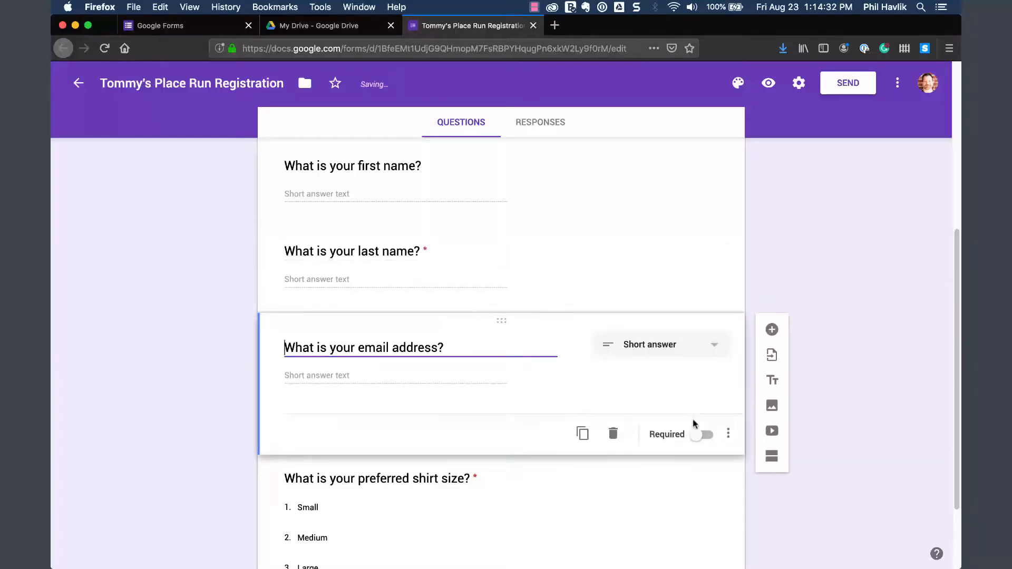
{"action": "left_click", "coordinate": [704, 436]}
- Make the first name question and the running distance question required
{"action": "scroll", "coordinate": [649, 240], "scroll_direction": "up", "scroll_amount": 2}
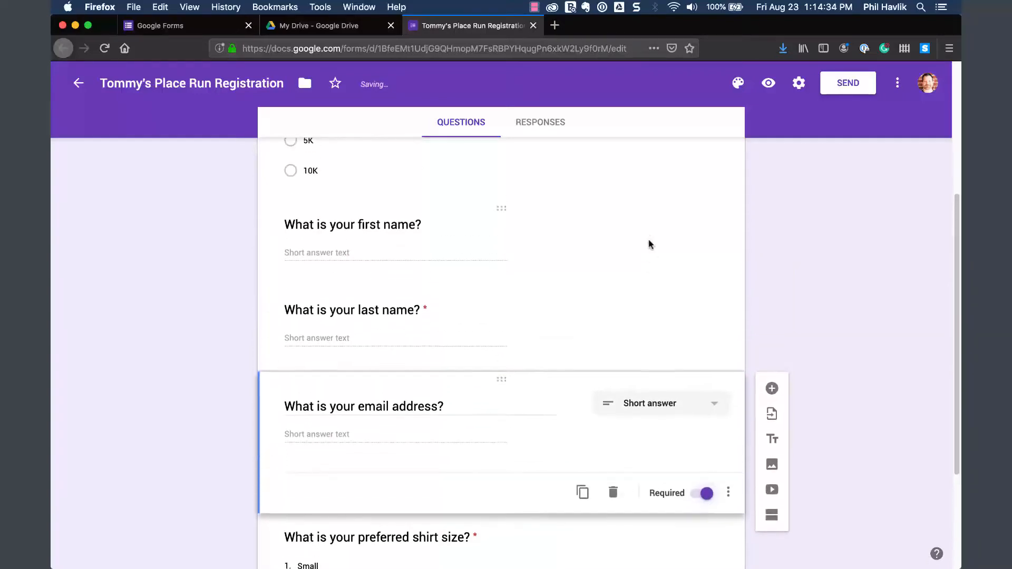
{"action": "left_click", "coordinate": [651, 247]}
{"action": "left_click", "coordinate": [704, 324]}
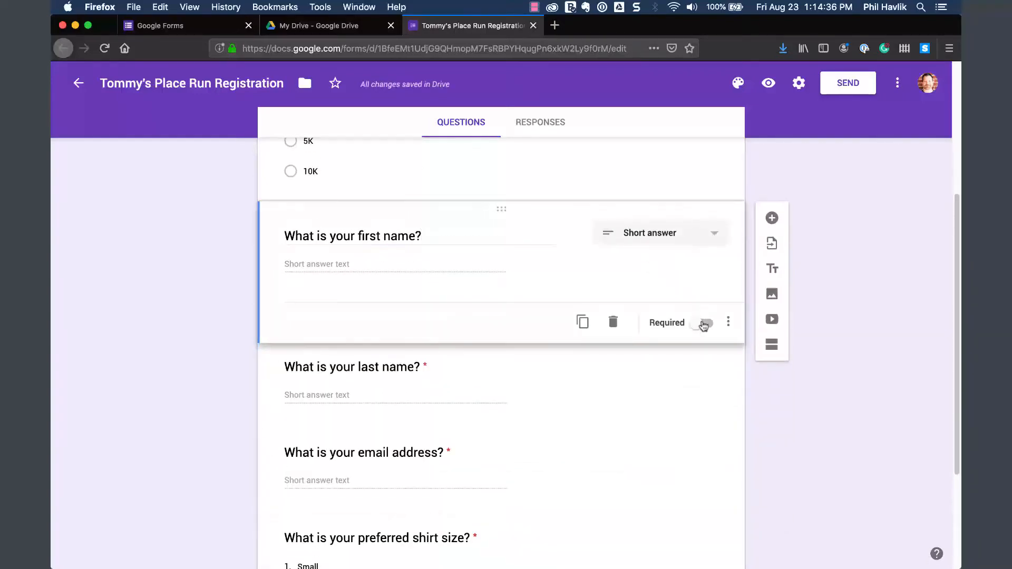
{"action": "scroll", "coordinate": [704, 325], "scroll_direction": "up", "scroll_amount": 2}
{"action": "left_click", "coordinate": [686, 270]}
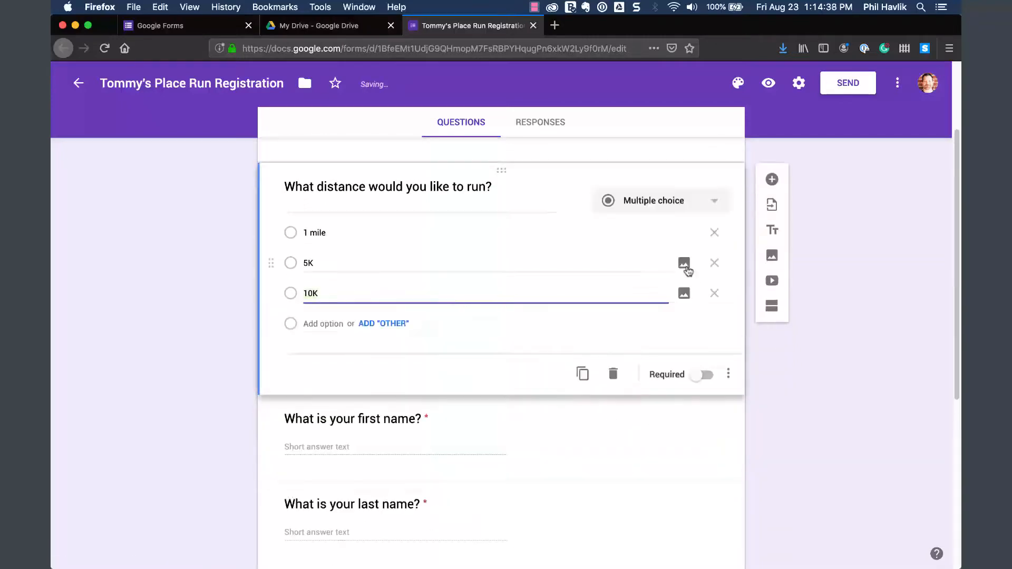
{"action": "left_click", "coordinate": [706, 369]}
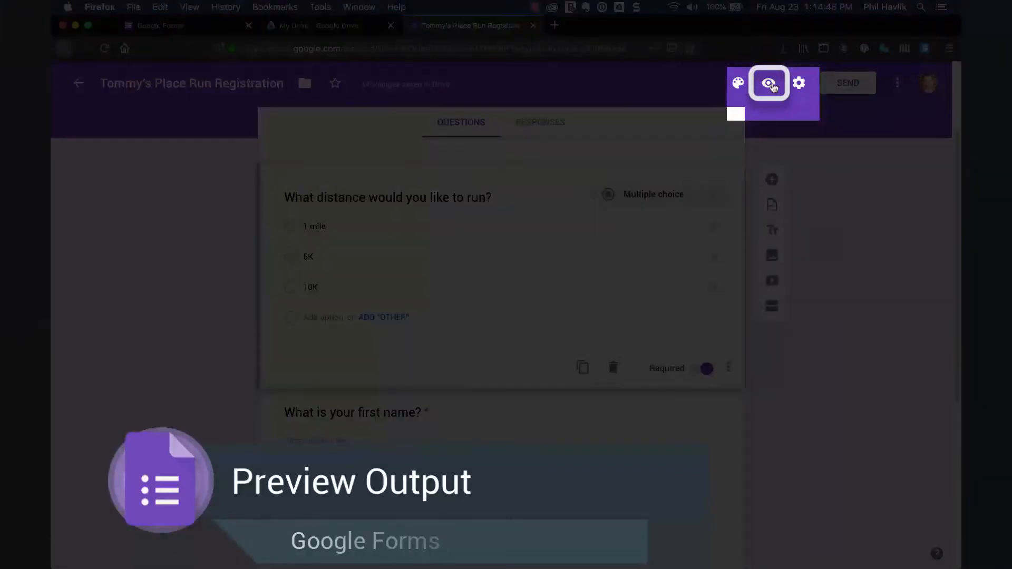
- Preview the form, look through its questions and check the choices in the shirt size dropdown
{"action": "left_click", "coordinate": [768, 83]}
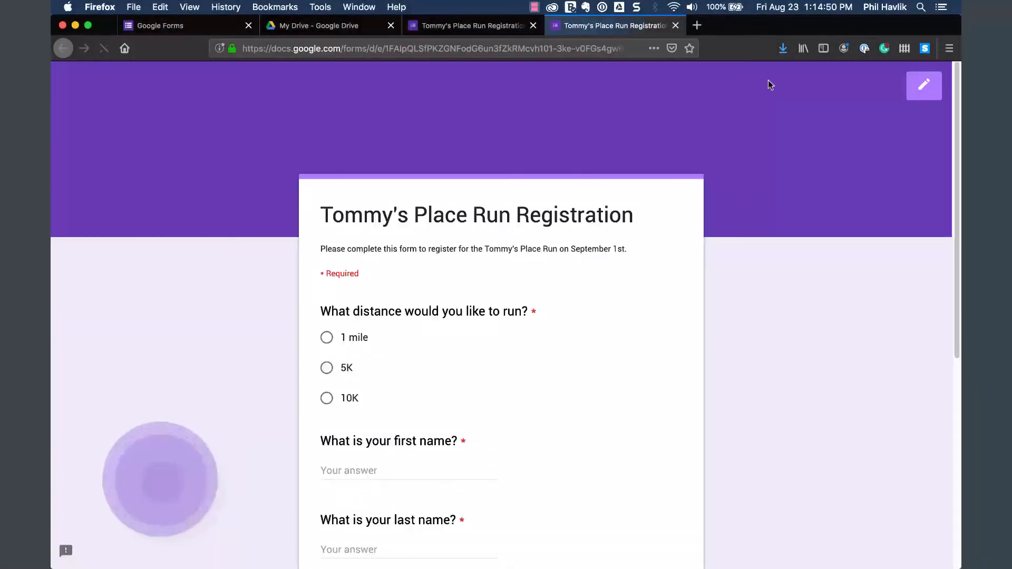
{"action": "scroll", "coordinate": [769, 260], "scroll_direction": "down", "scroll_amount": 5}
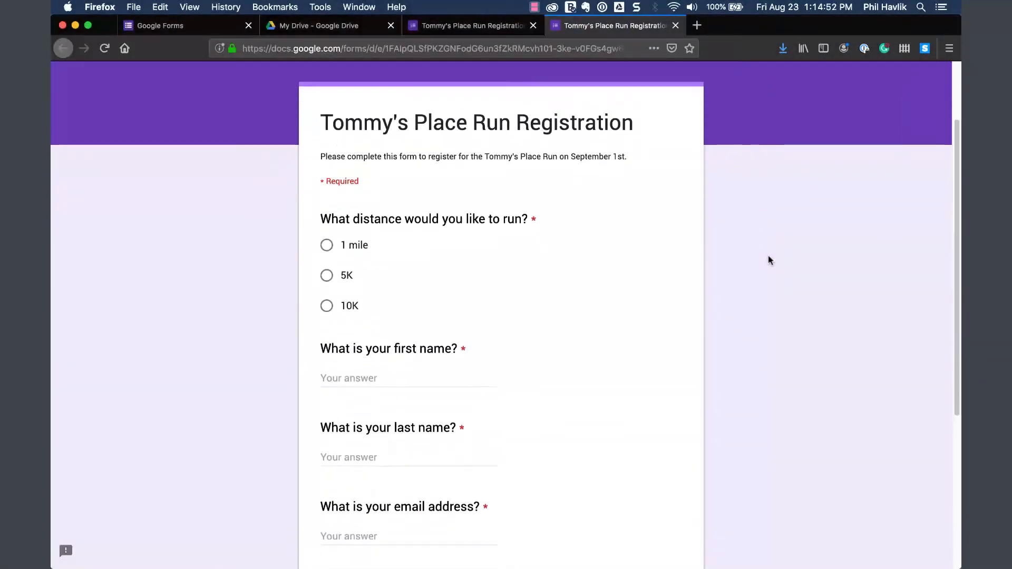
{"action": "scroll", "coordinate": [768, 260], "scroll_direction": "down", "scroll_amount": 1}
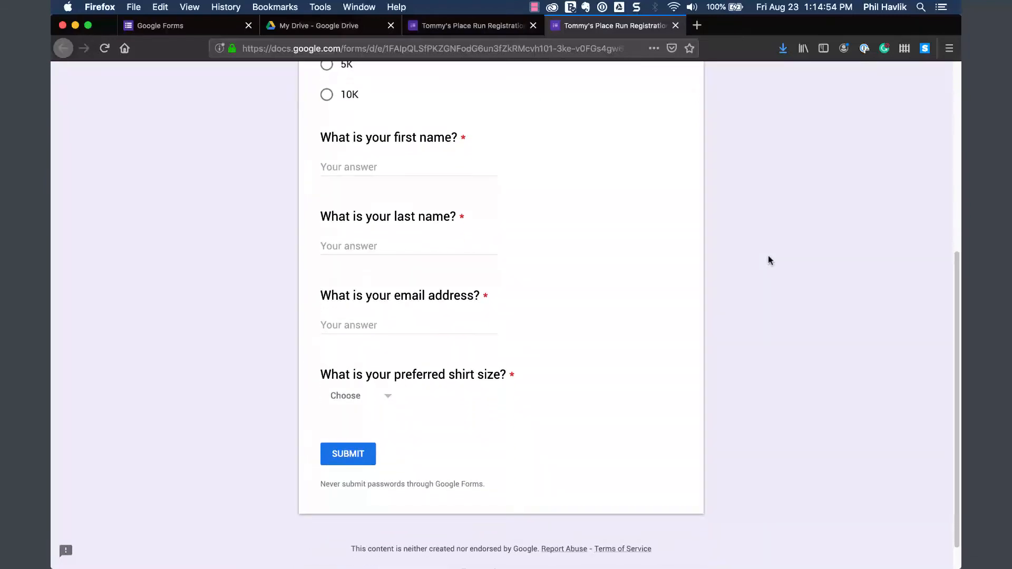
{"action": "left_click", "coordinate": [390, 395]}
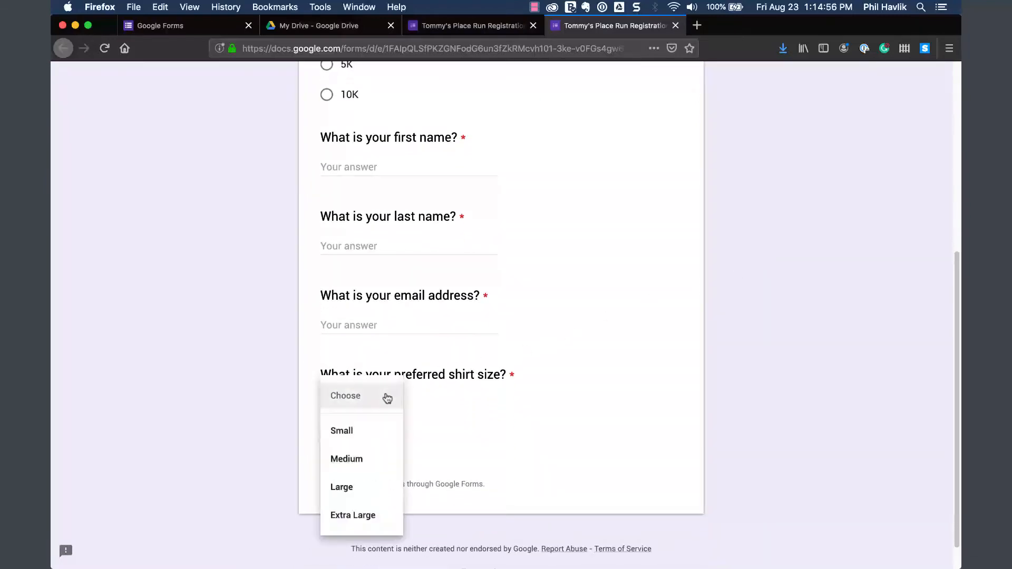
{"action": "left_click", "coordinate": [387, 398]}
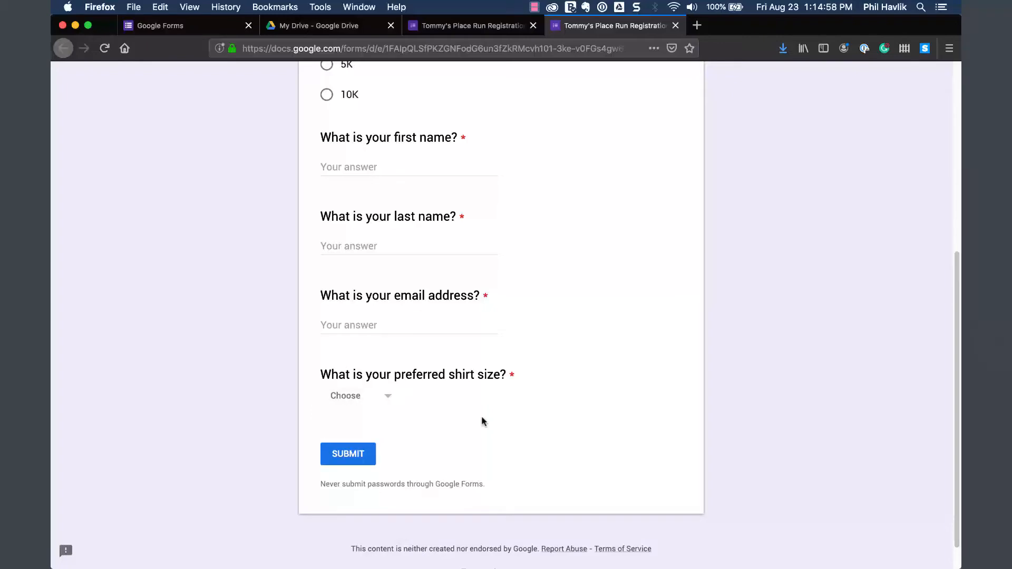